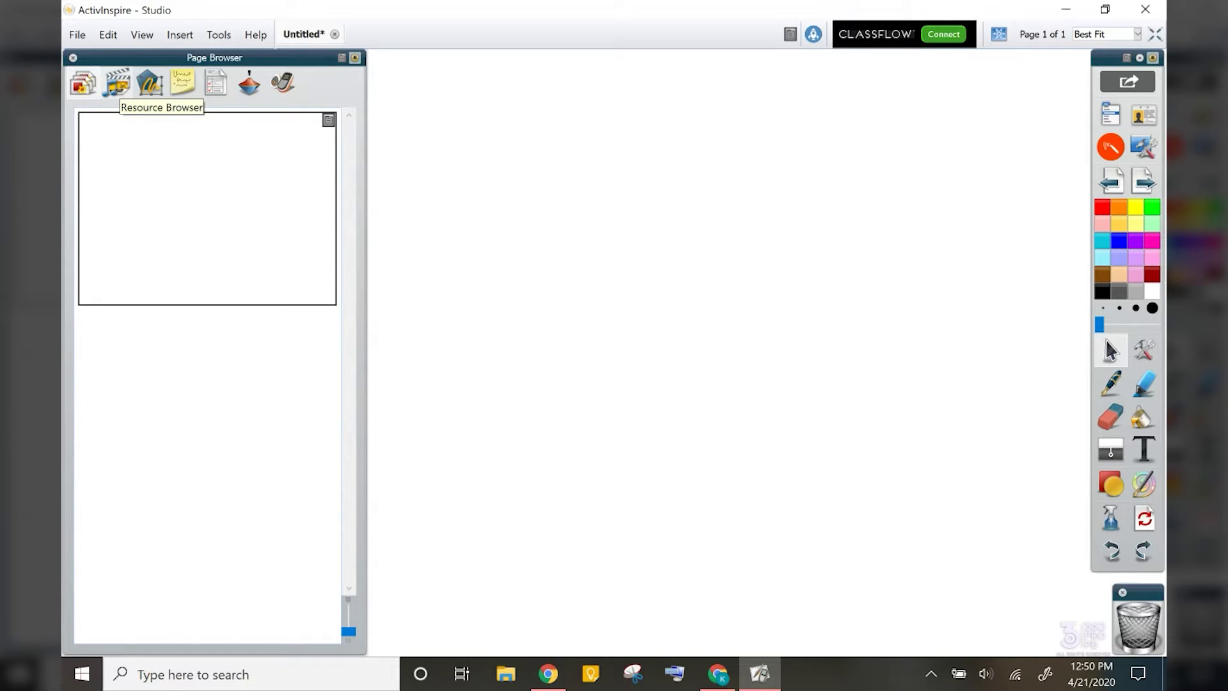
# Add the 100 grid 1 and Magnetic letters activities from Shared Resources > Activities
pyautogui.click(117, 84)
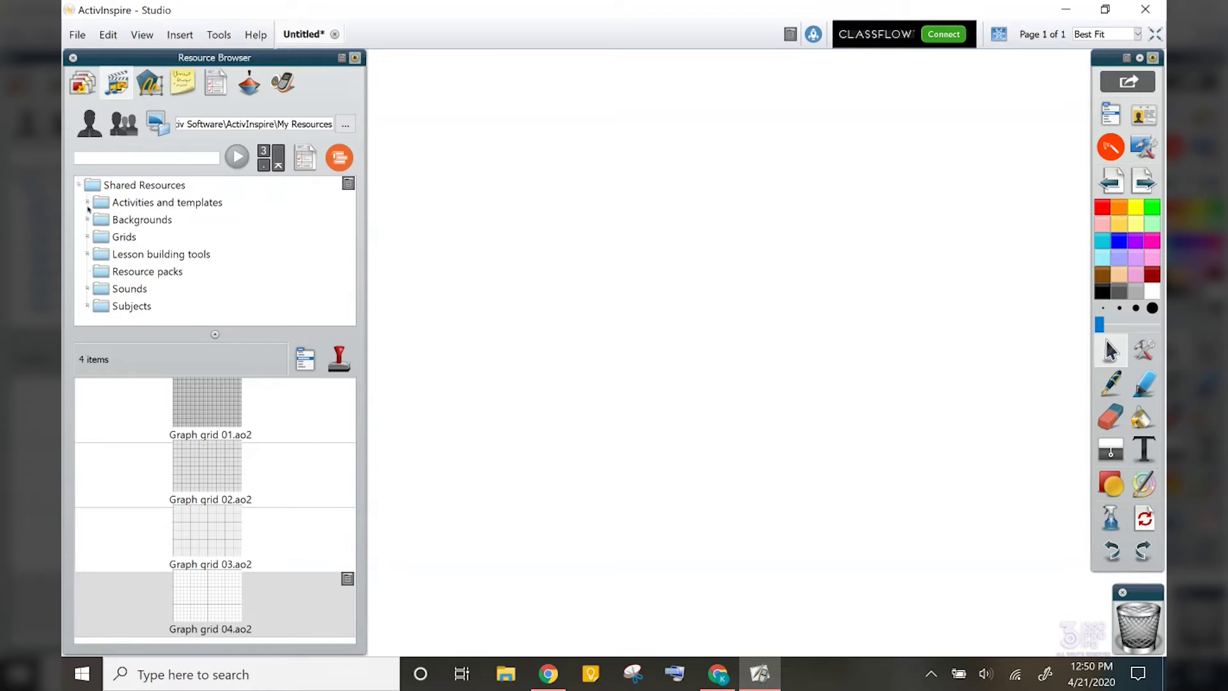
pyautogui.click(88, 204)
pyautogui.click(96, 220)
pyautogui.click(149, 238)
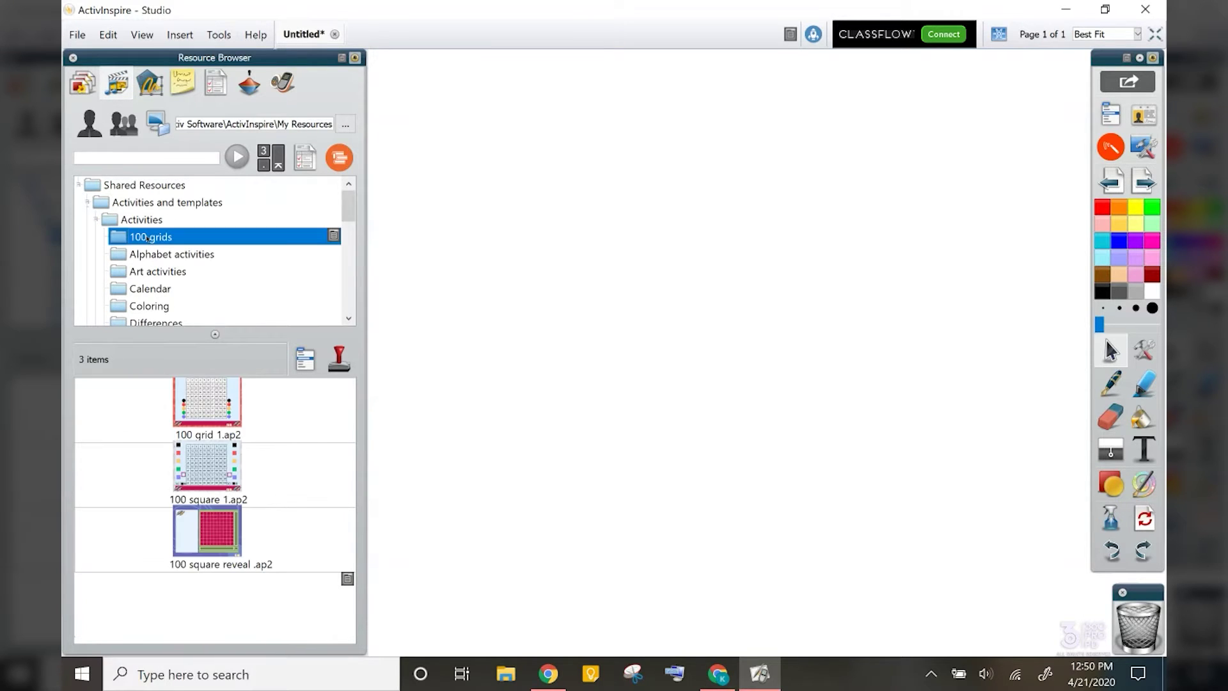
pyautogui.doubleClick(225, 420)
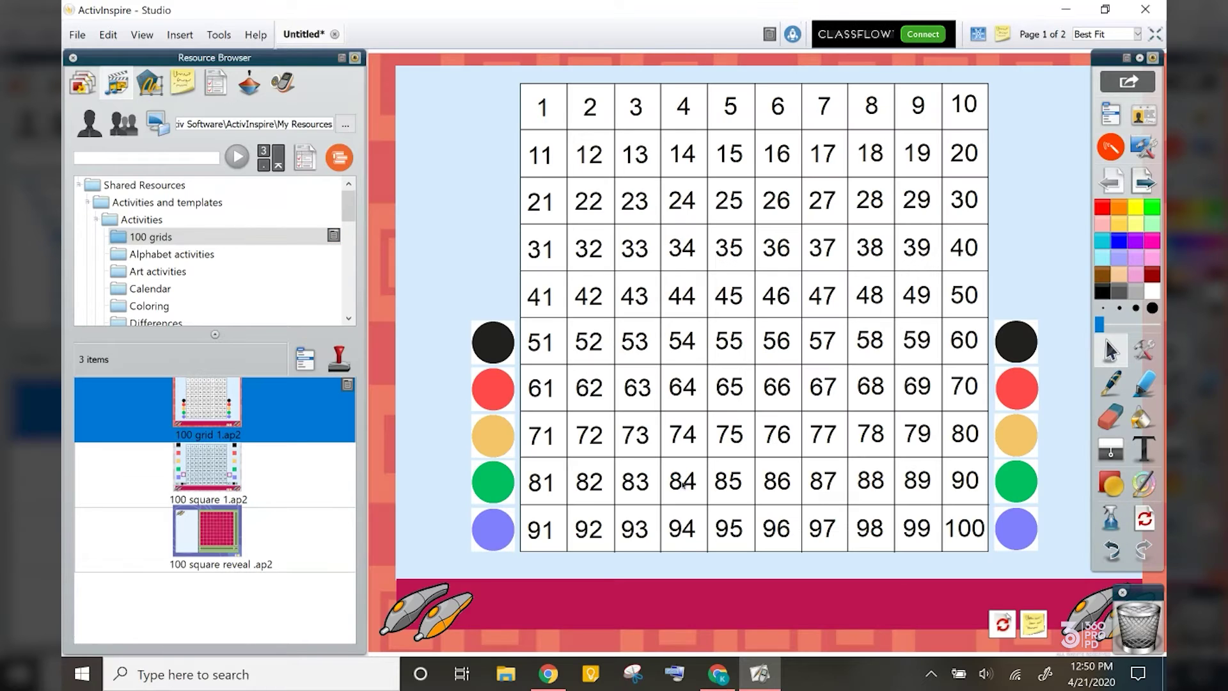
pyautogui.click(204, 254)
pyautogui.doubleClick(207, 474)
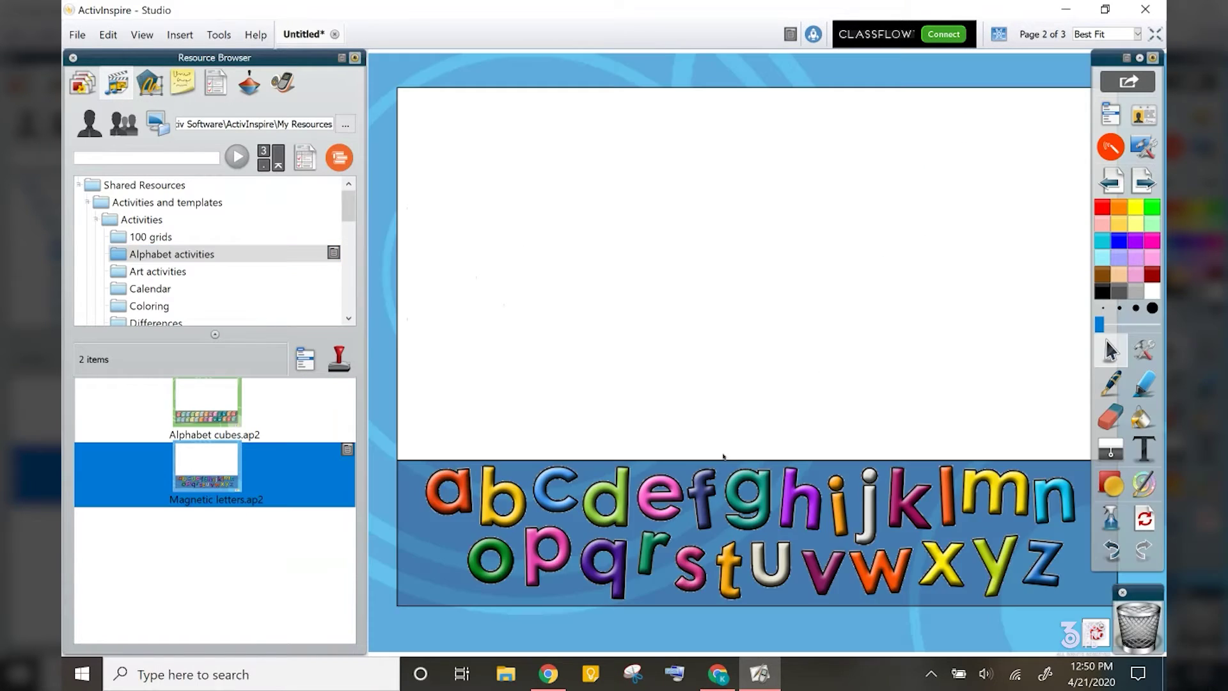
# Look through the Puzzles and Periodic table resource folders
pyautogui.scroll(-4, 156, 293)
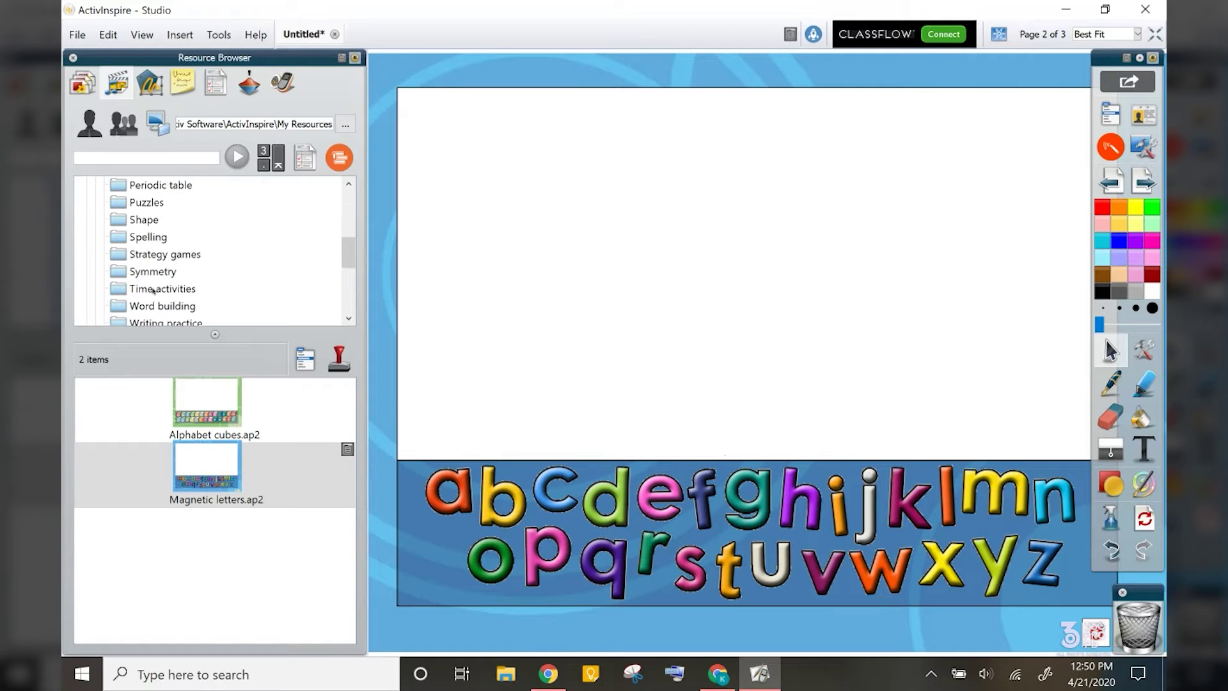
pyautogui.click(160, 200)
pyautogui.click(160, 186)
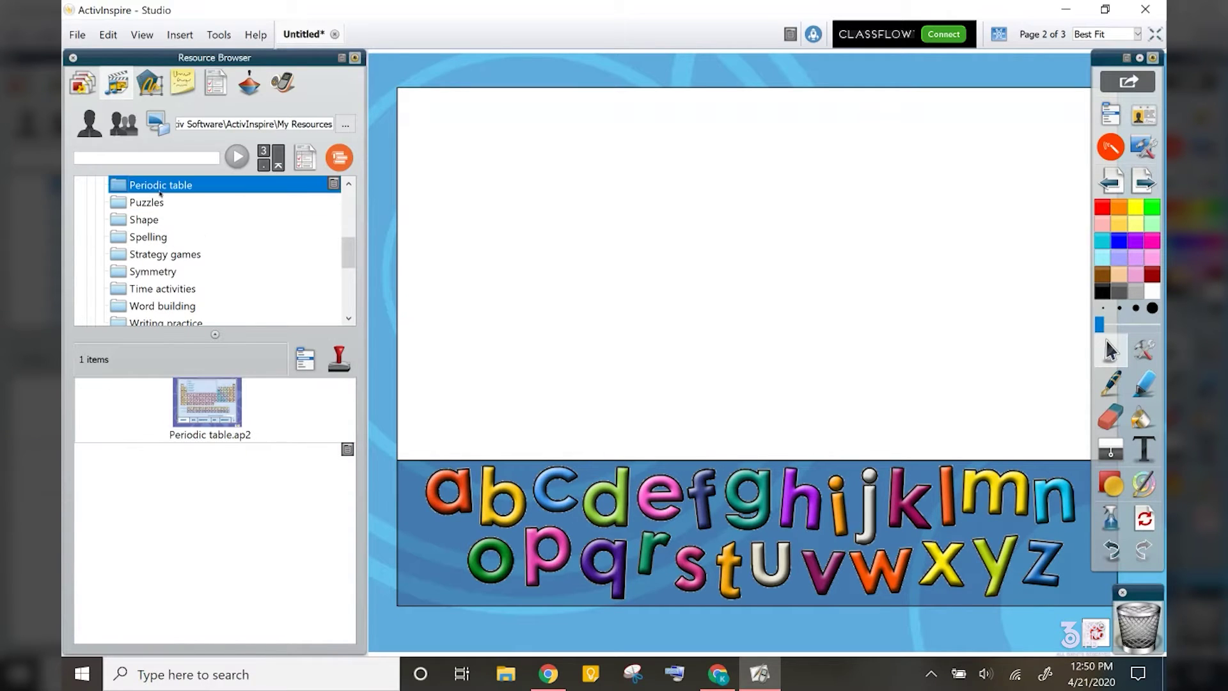
pyautogui.scroll(-4, 128, 256)
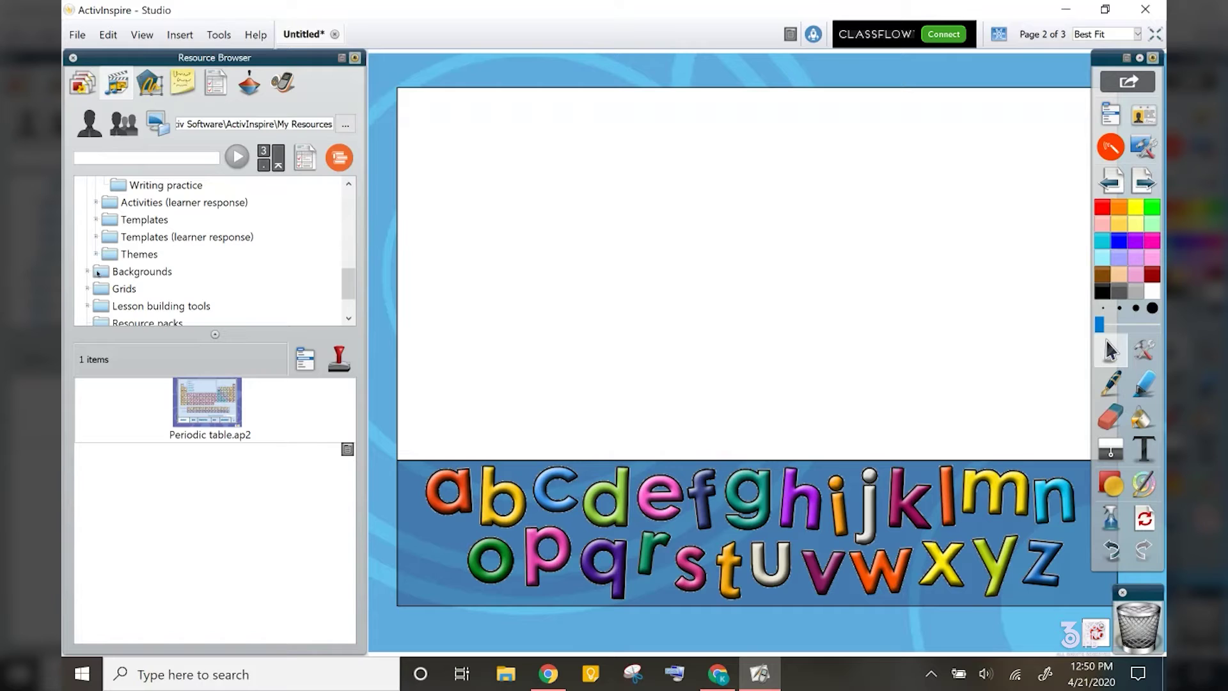
# Browse the Backgrounds Paper folder and the Grids Graph paper folder
pyautogui.click(142, 271)
pyautogui.click(87, 272)
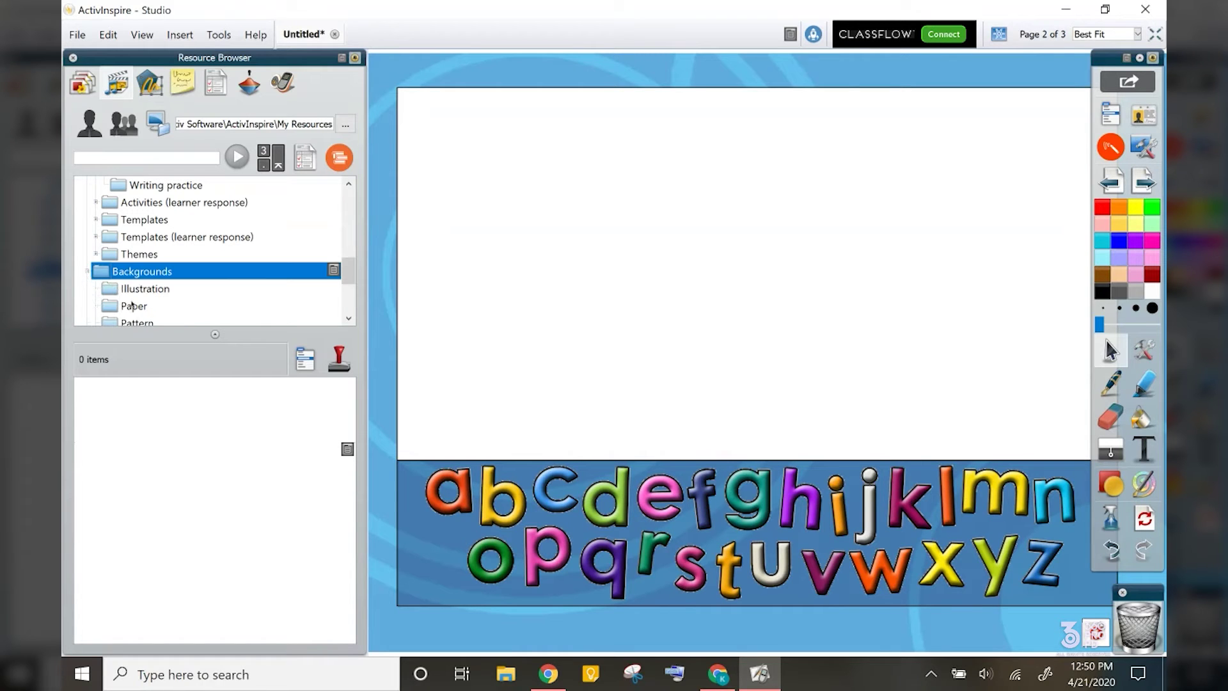
pyautogui.click(132, 305)
pyautogui.scroll(-4, 280, 491)
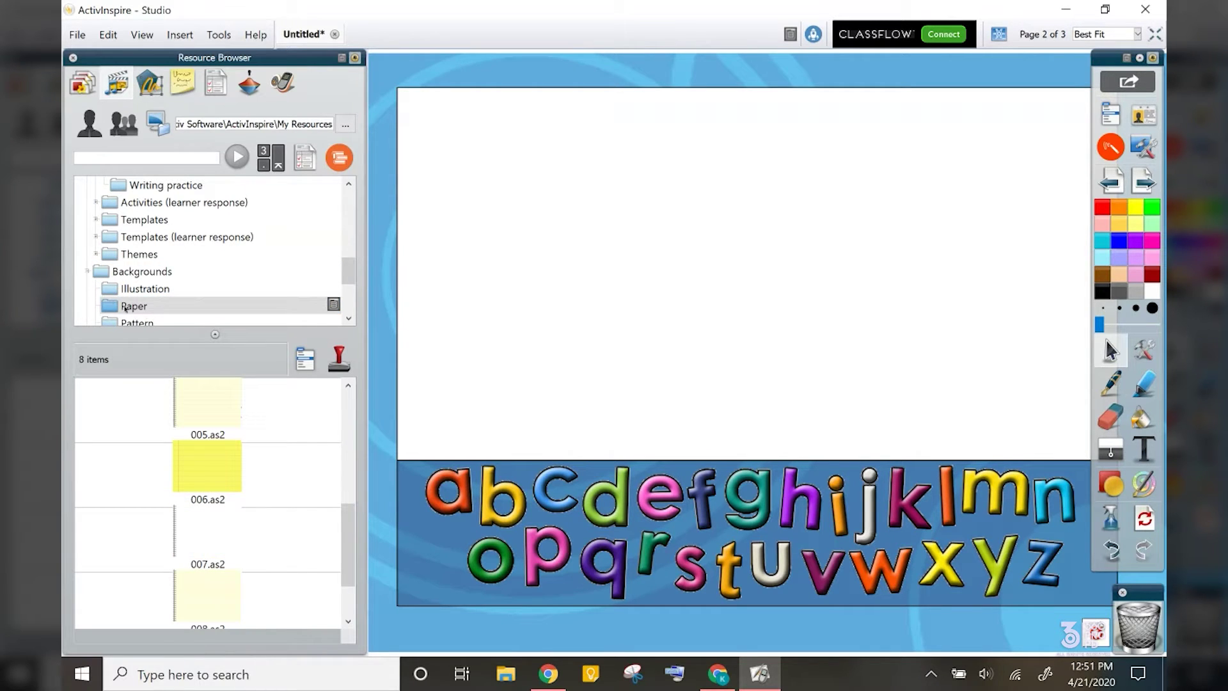
pyautogui.click(127, 306)
pyautogui.scroll(-2, 128, 301)
pyautogui.click(88, 271)
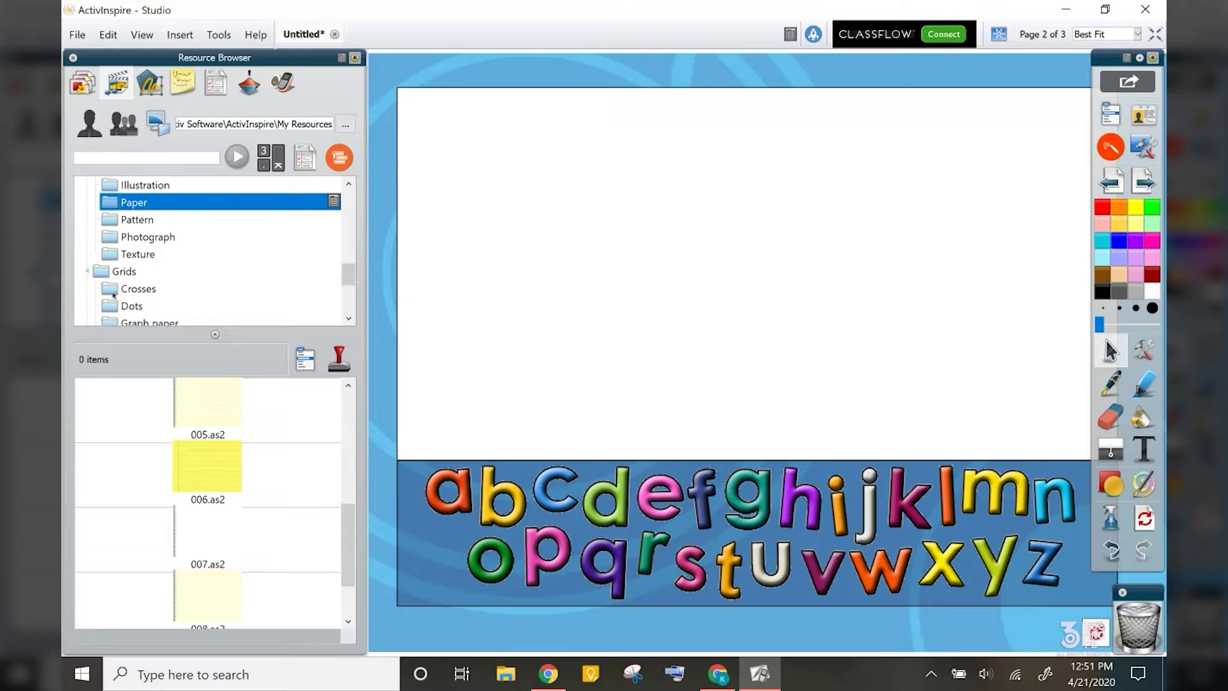
pyautogui.scroll(-2, 113, 295)
pyautogui.click(161, 256)
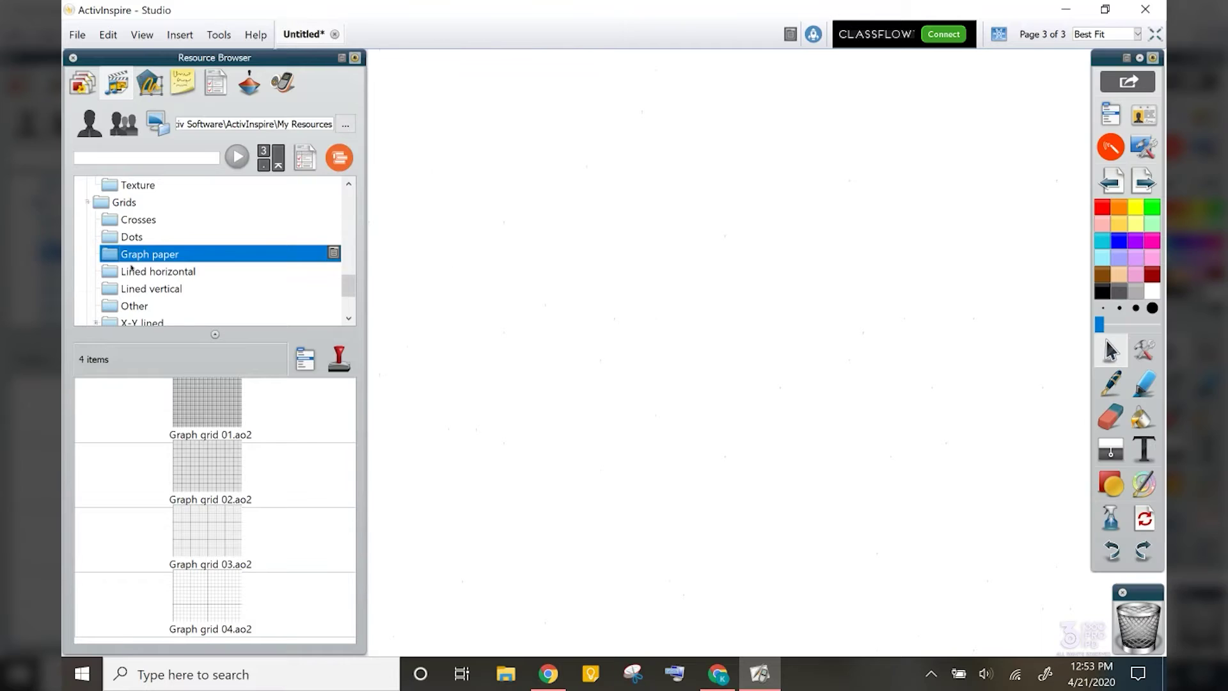
pyautogui.scroll(-2, 131, 268)
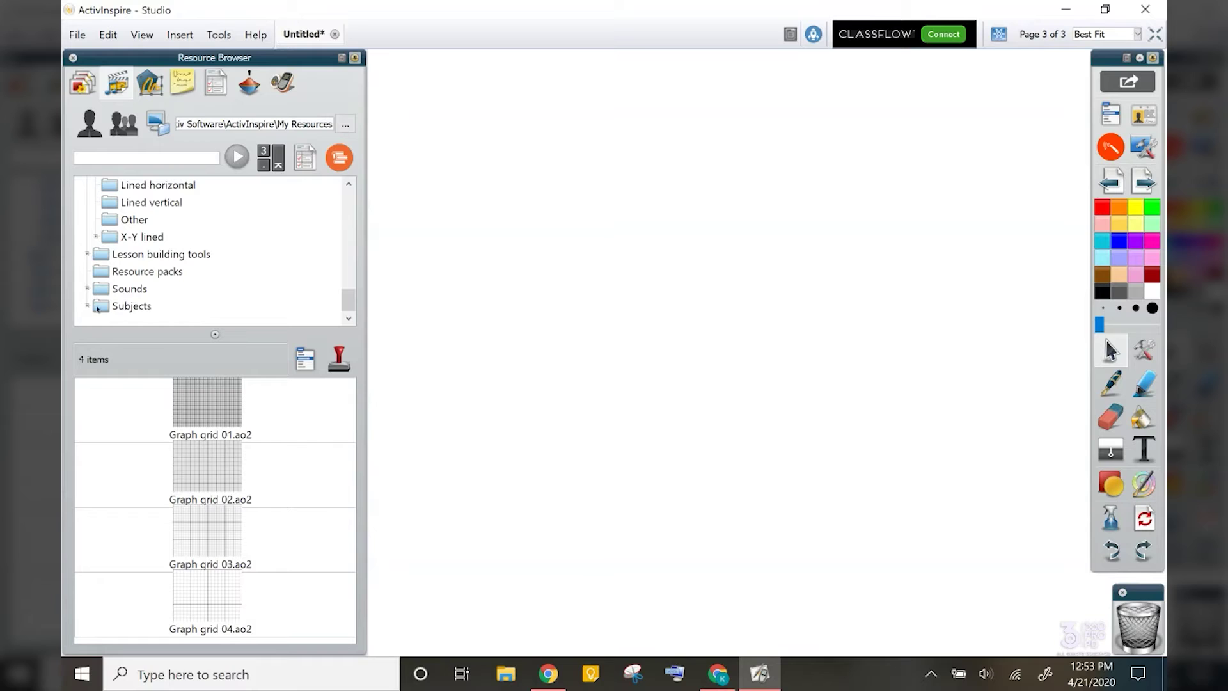
# Open Subjects > Mathematics > Blocks and drag Block blue 01 onto page 3
pyautogui.click(115, 312)
pyautogui.click(87, 307)
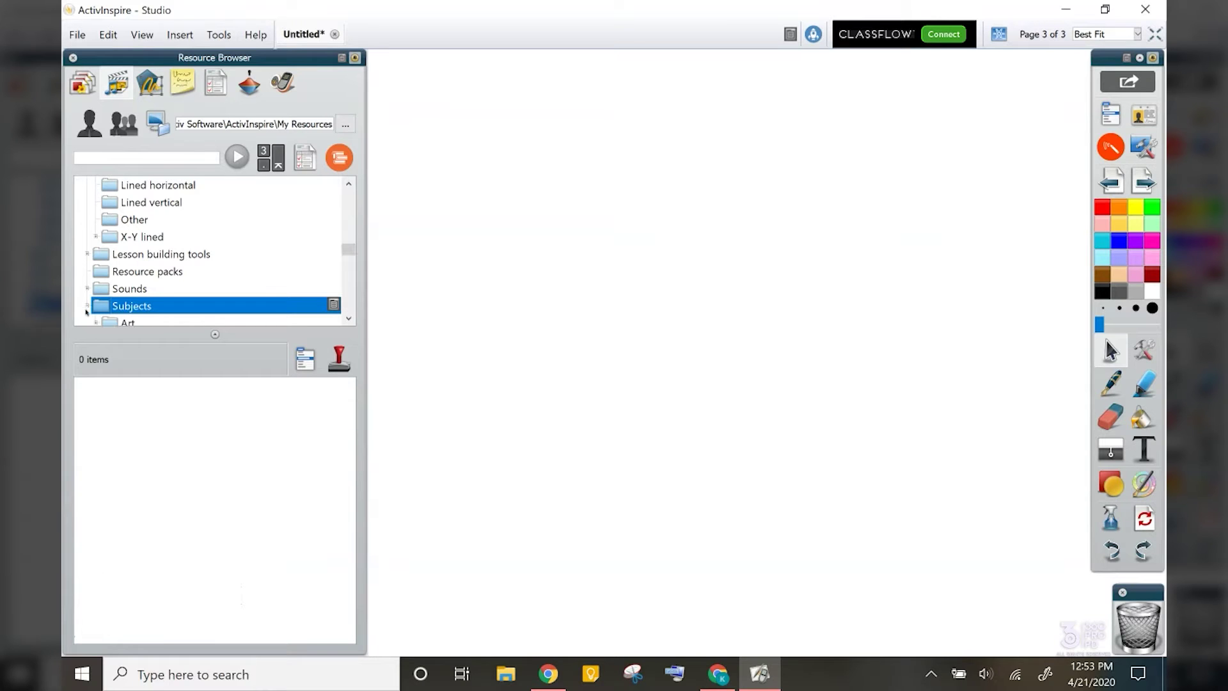
pyautogui.scroll(-2, 189, 312)
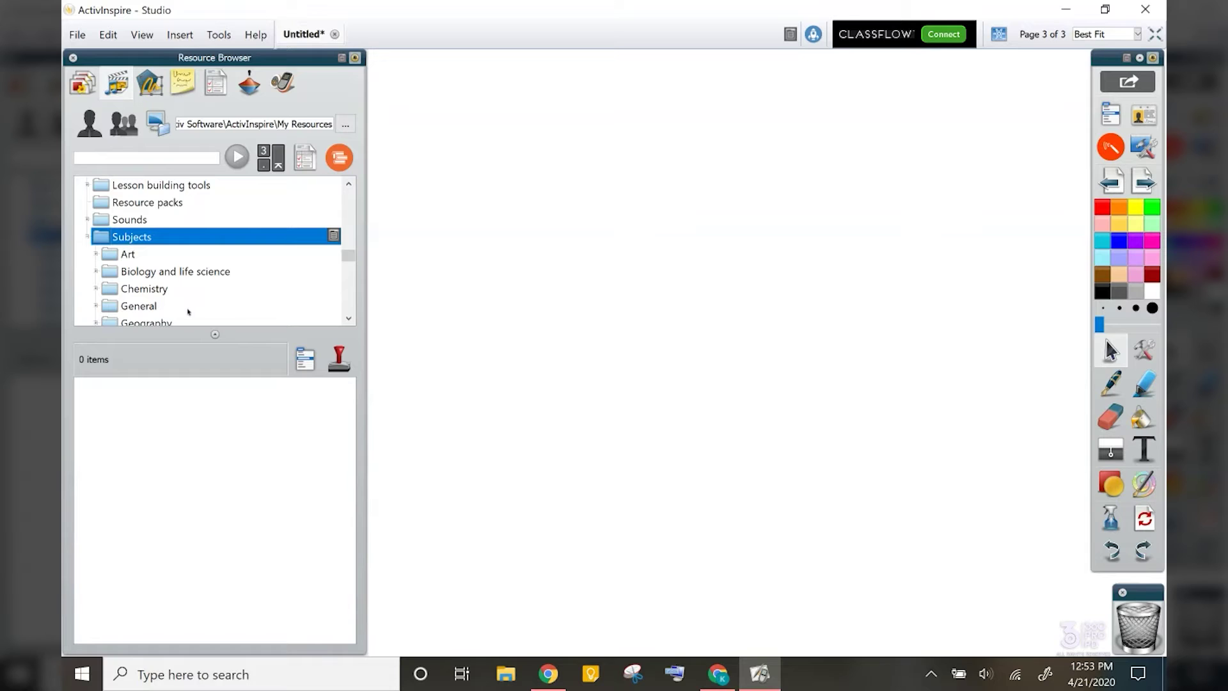
pyautogui.scroll(-2, 189, 311)
pyautogui.click(187, 310)
pyautogui.scroll(-1, 186, 311)
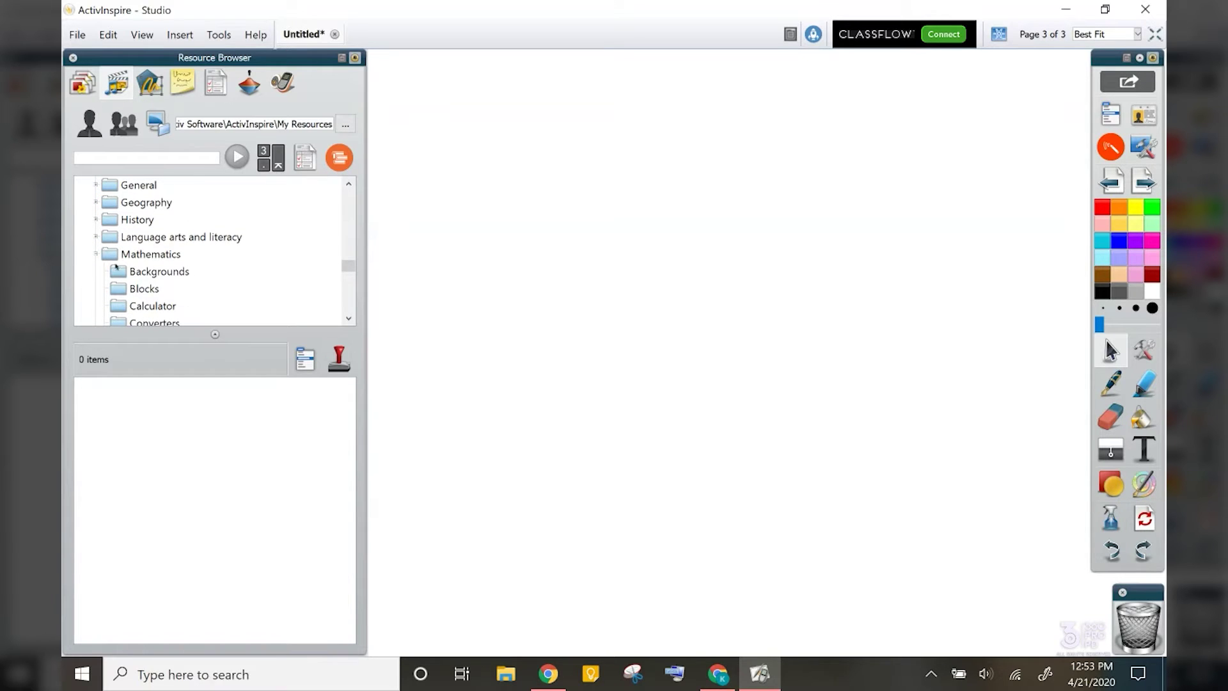
pyautogui.click(158, 251)
pyautogui.scroll(-2, 220, 294)
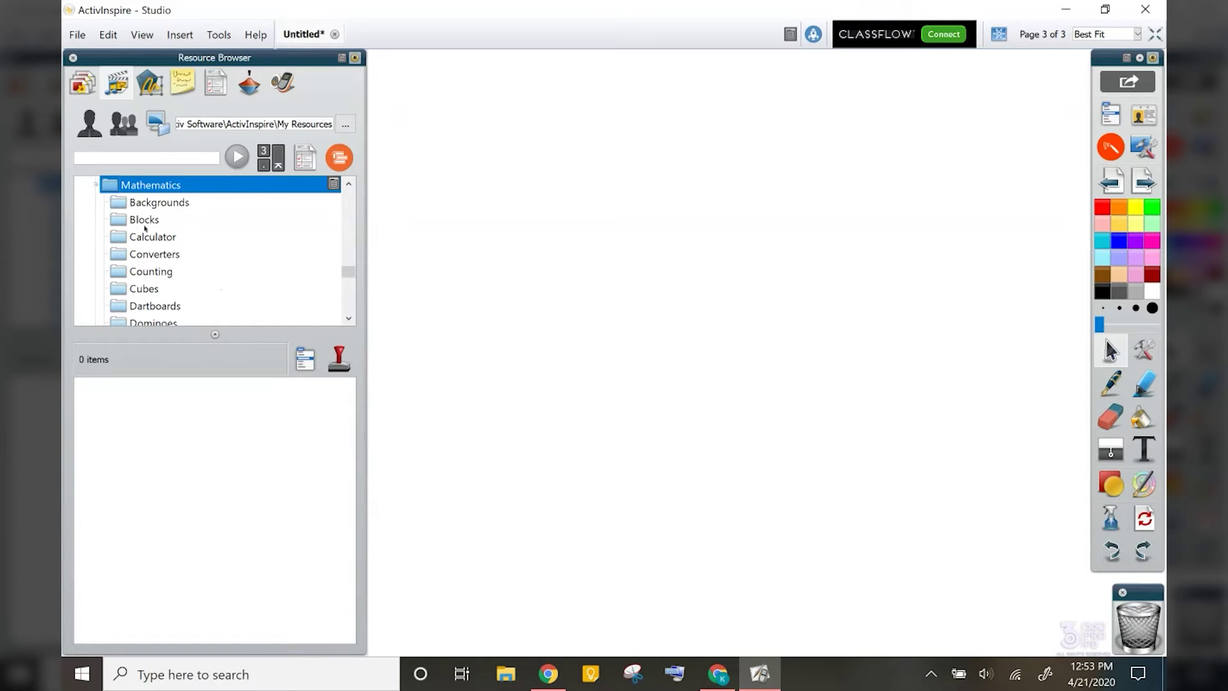
pyautogui.click(145, 224)
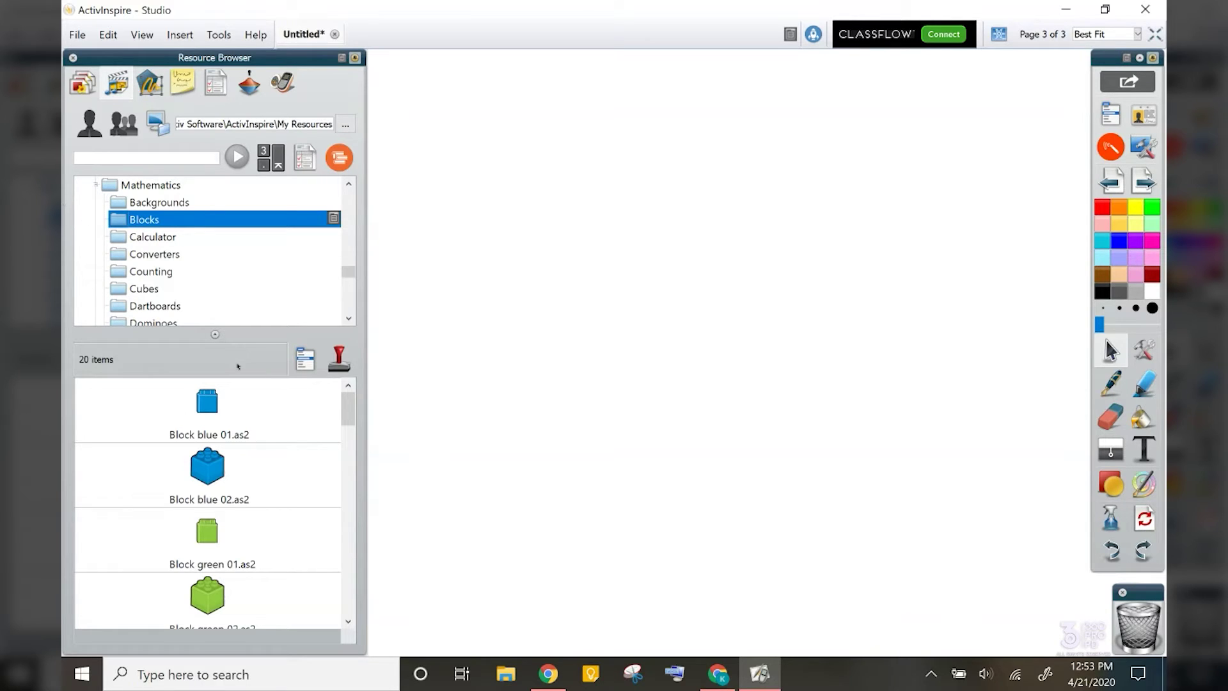
pyautogui.moveTo(216, 403); pyautogui.dragTo(512, 569)
# Add the Blue blocks 02 column to the page
pyautogui.click(512, 569)
pyautogui.scroll(-7, 212, 531)
pyautogui.doubleClick(208, 530)
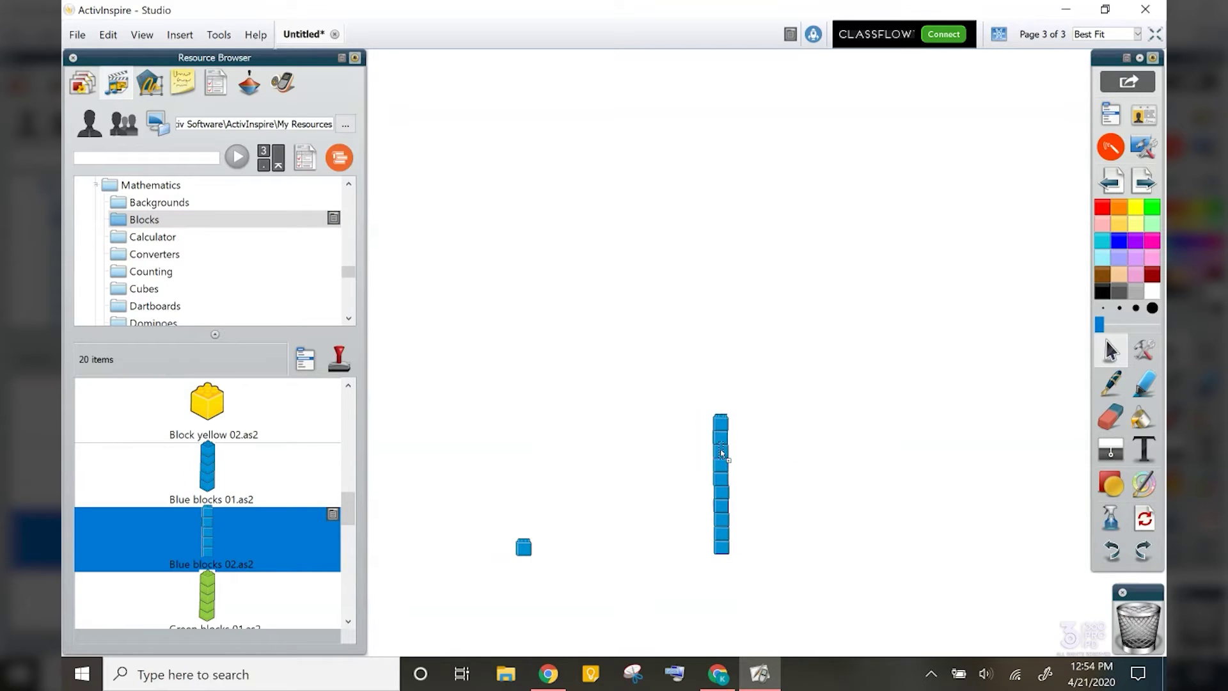
pyautogui.click(722, 453)
pyautogui.click(841, 558)
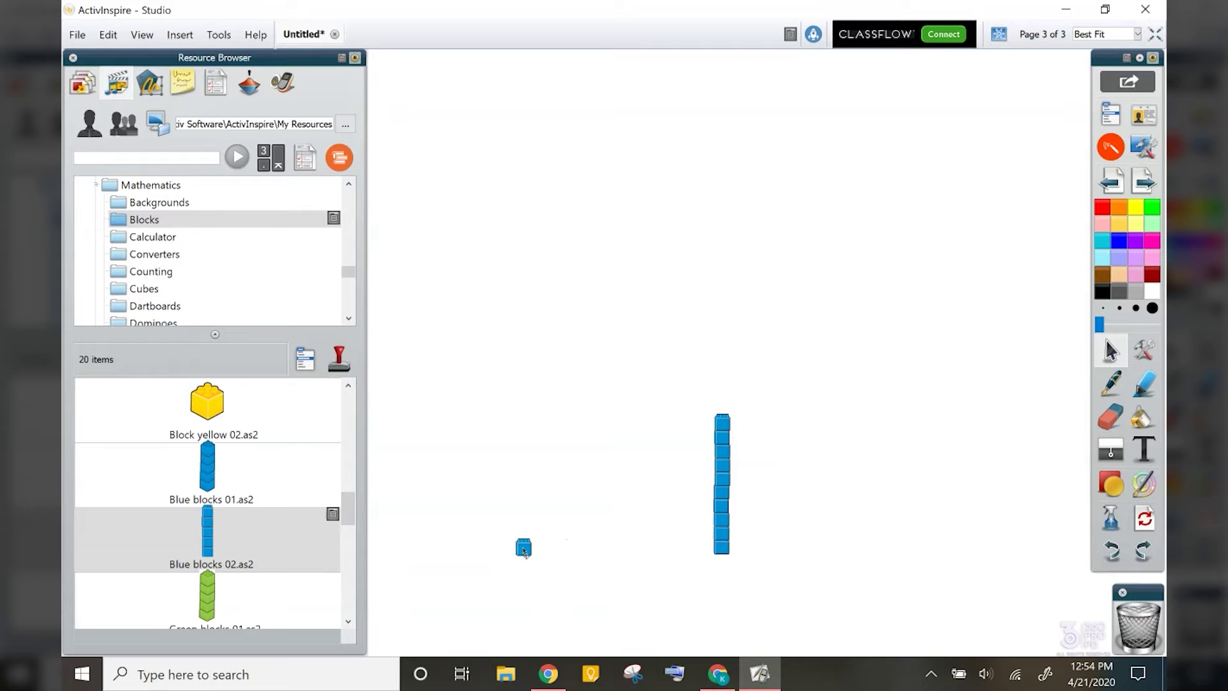
# Set the single blue block to Drag a Copy and pull out copies
pyautogui.click(523, 549)
pyautogui.rightClick(523, 549)
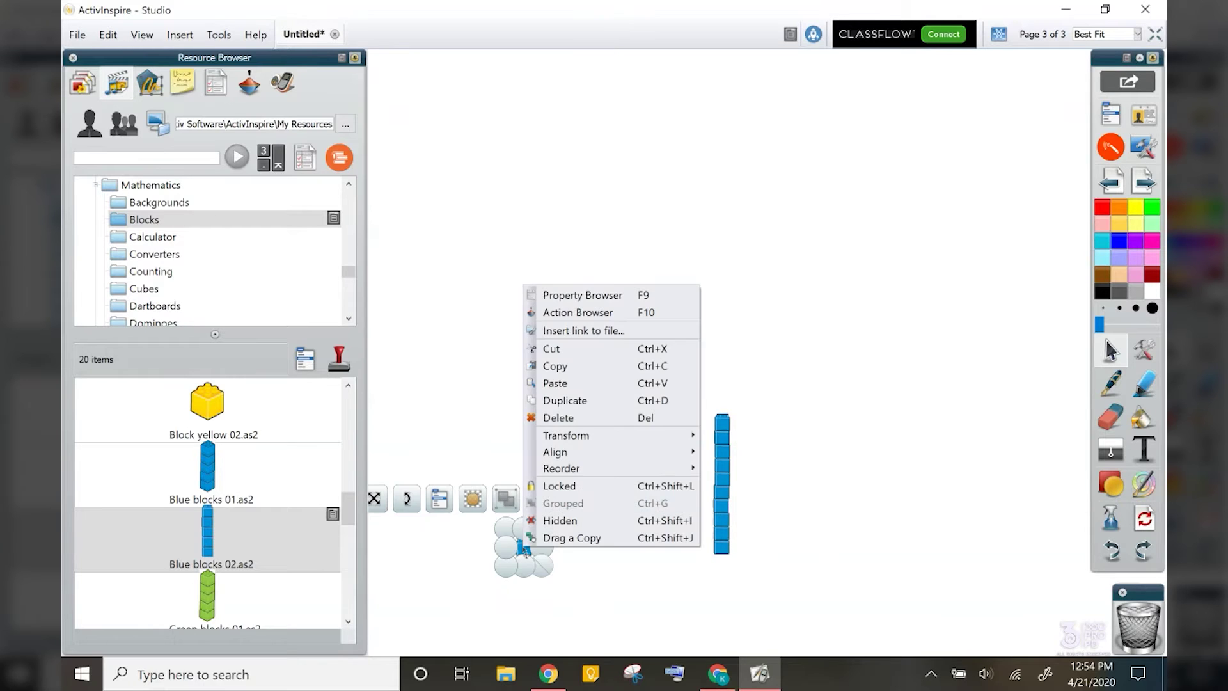
pyautogui.click(546, 538)
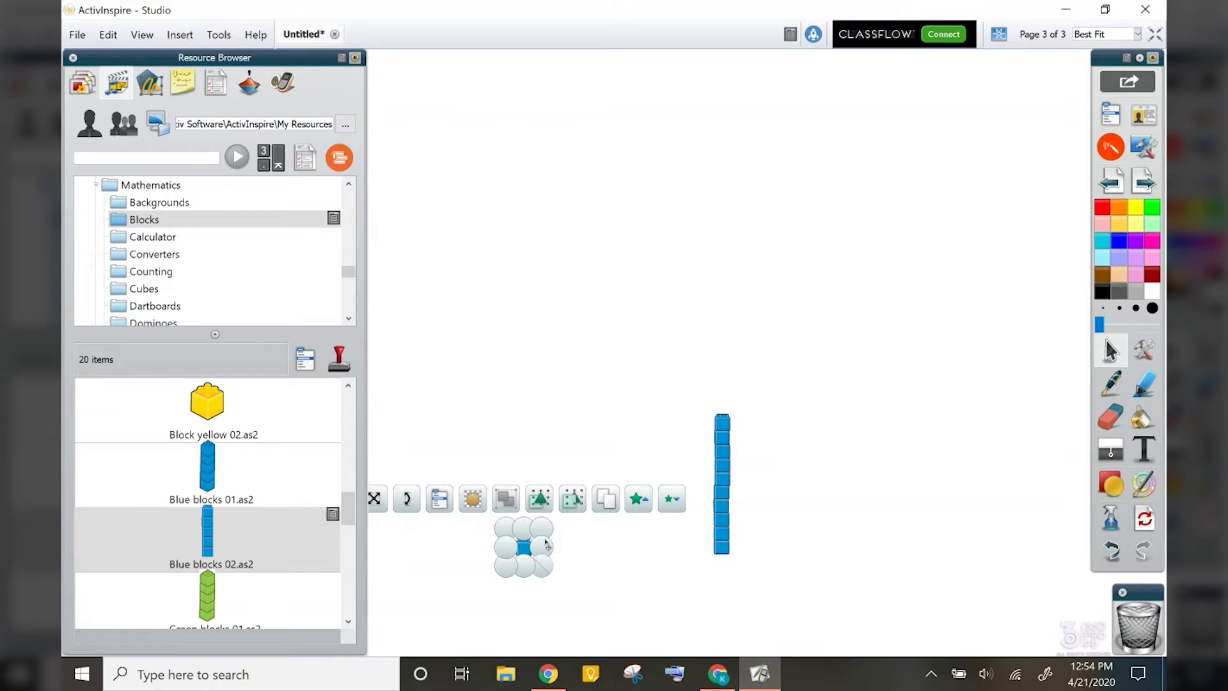
pyautogui.moveTo(523, 549); pyautogui.dragTo(564, 333)
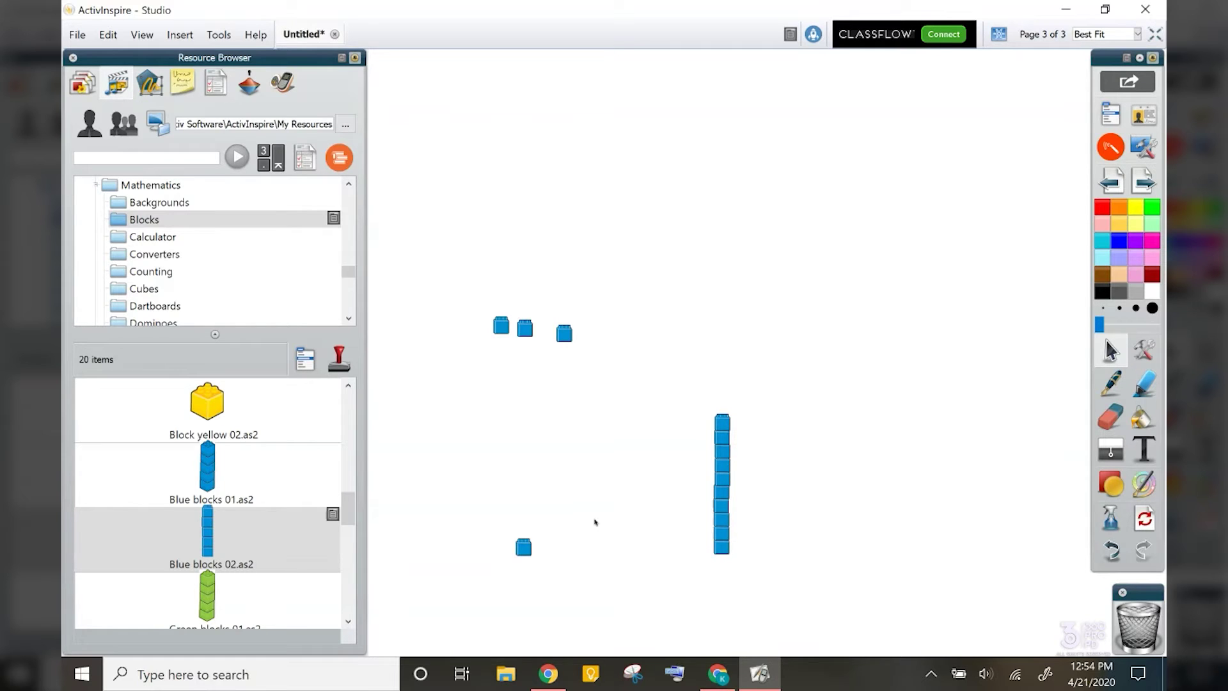
# Set the blue block column to Drag a Copy and delete the three loose cubes
pyautogui.moveTo(687, 390); pyautogui.dragTo(764, 590)
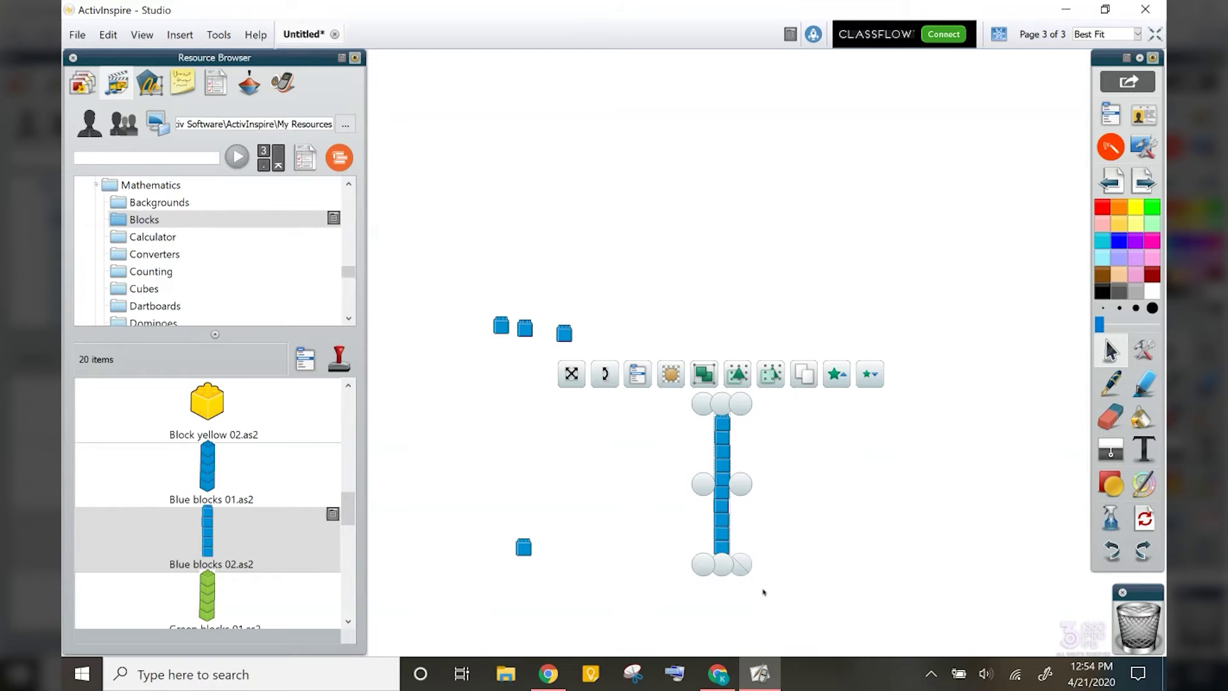
pyautogui.click(703, 374)
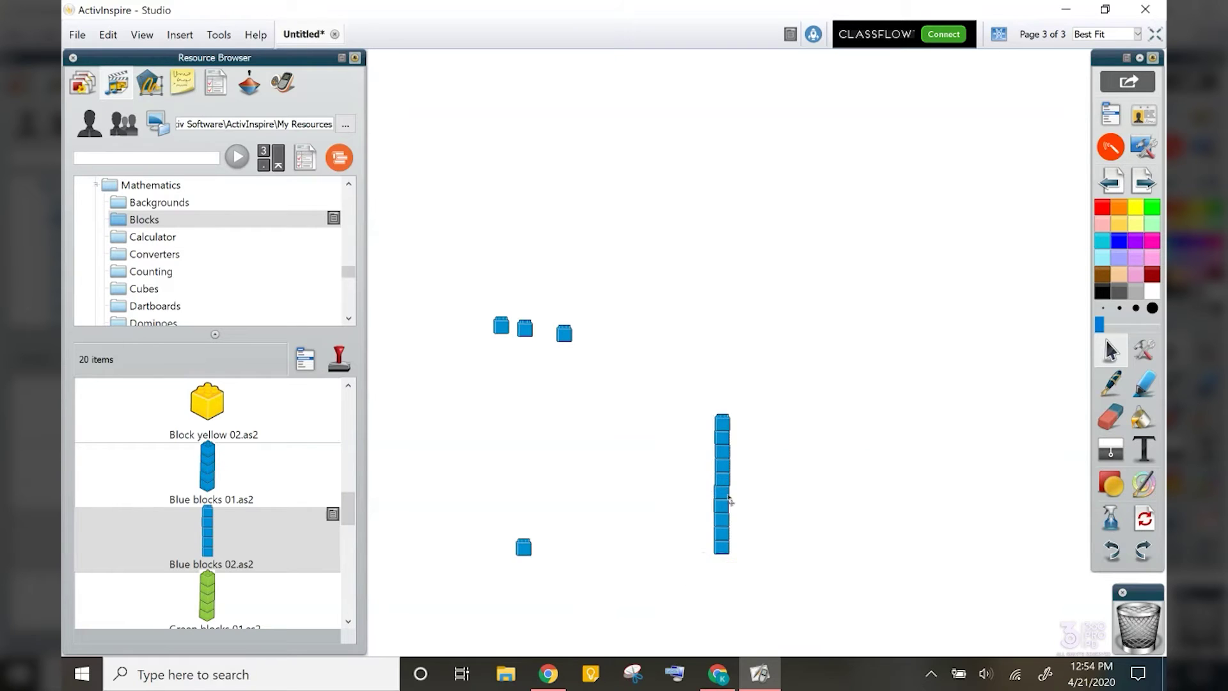
pyautogui.moveTo(729, 501); pyautogui.dragTo(838, 517)
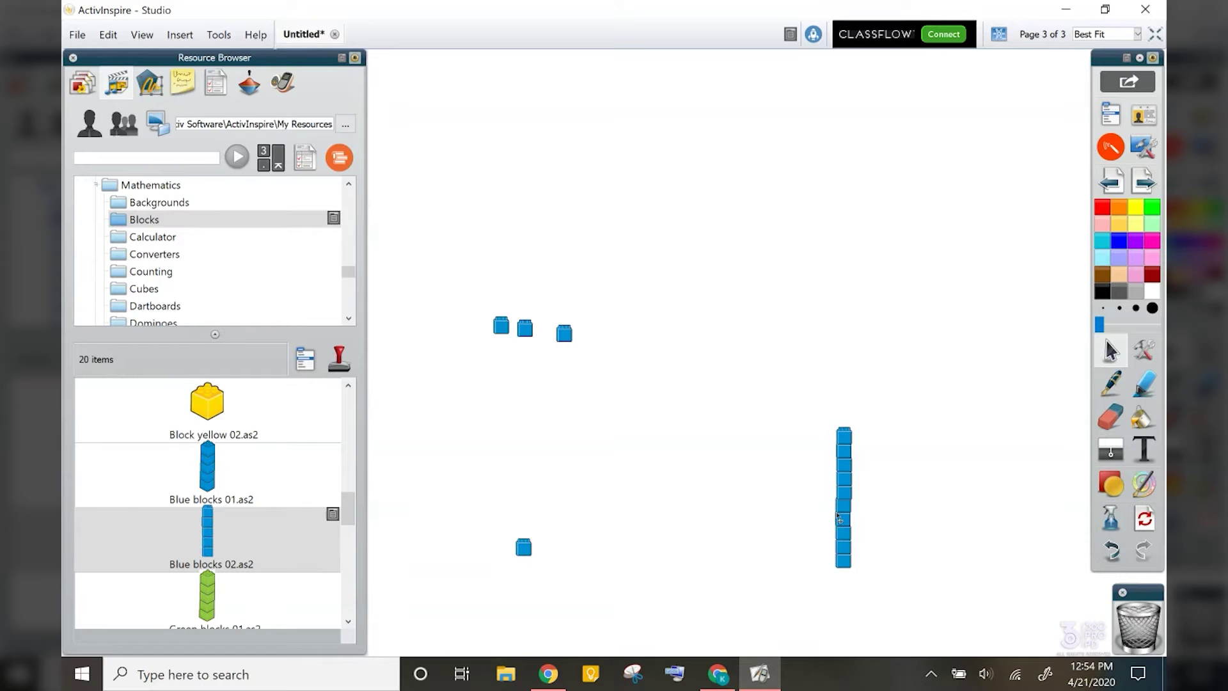
pyautogui.rightClick(839, 517)
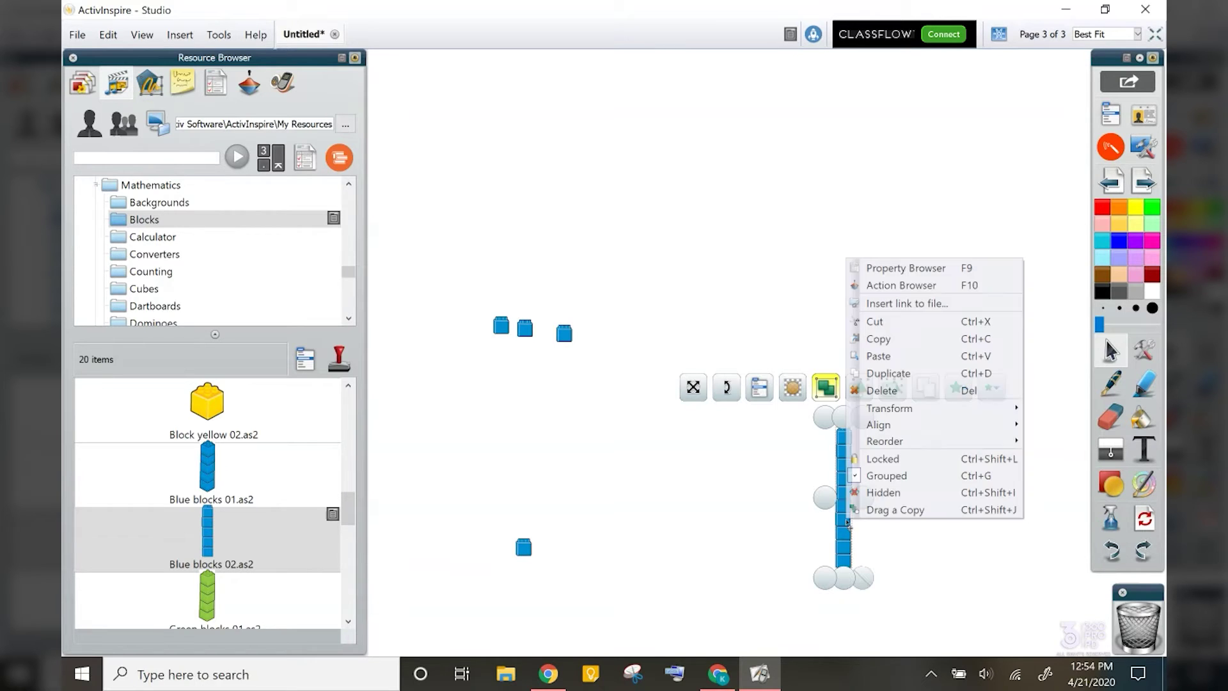
pyautogui.click(860, 511)
pyautogui.click(919, 492)
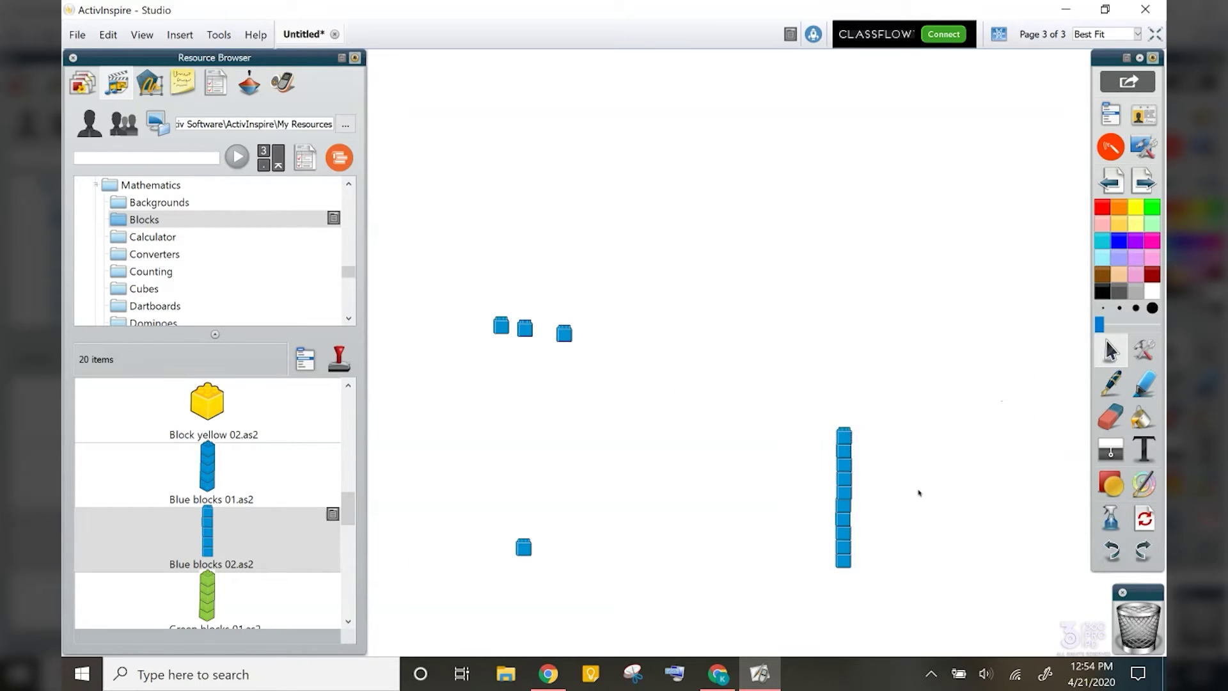
pyautogui.moveTo(470, 297); pyautogui.dragTo(611, 384)
pyautogui.press('Delete')
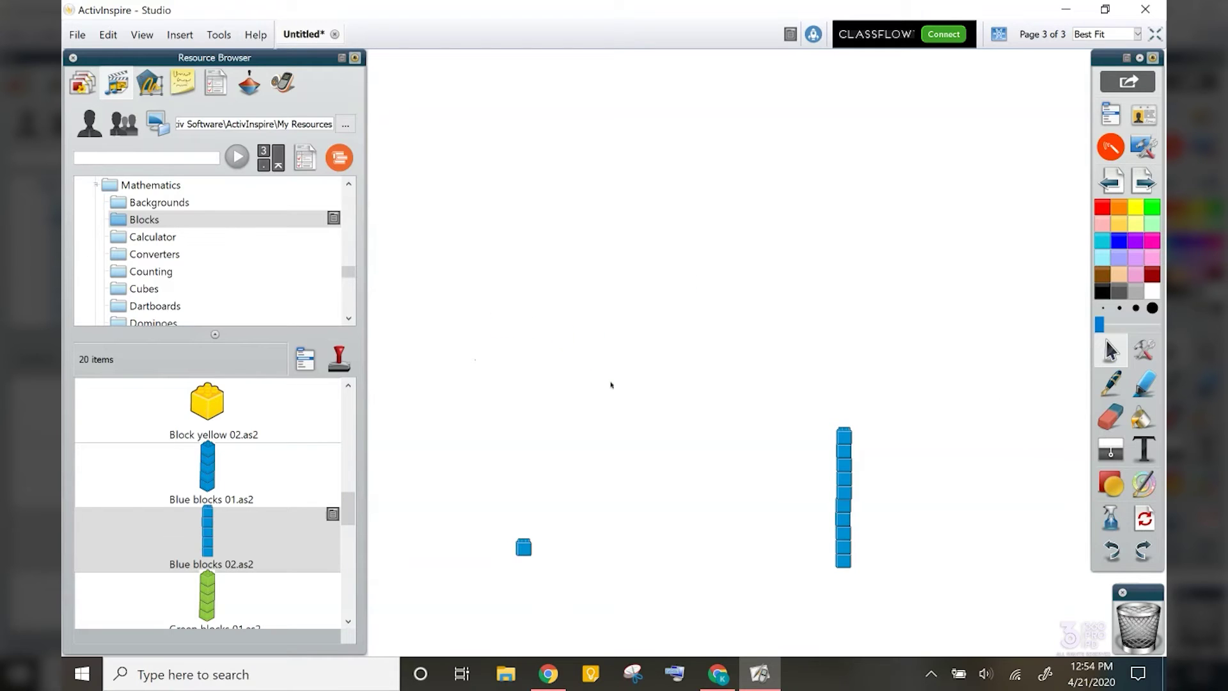
# Handwrite 32 near the top of the page with the pen
pyautogui.click(1111, 383)
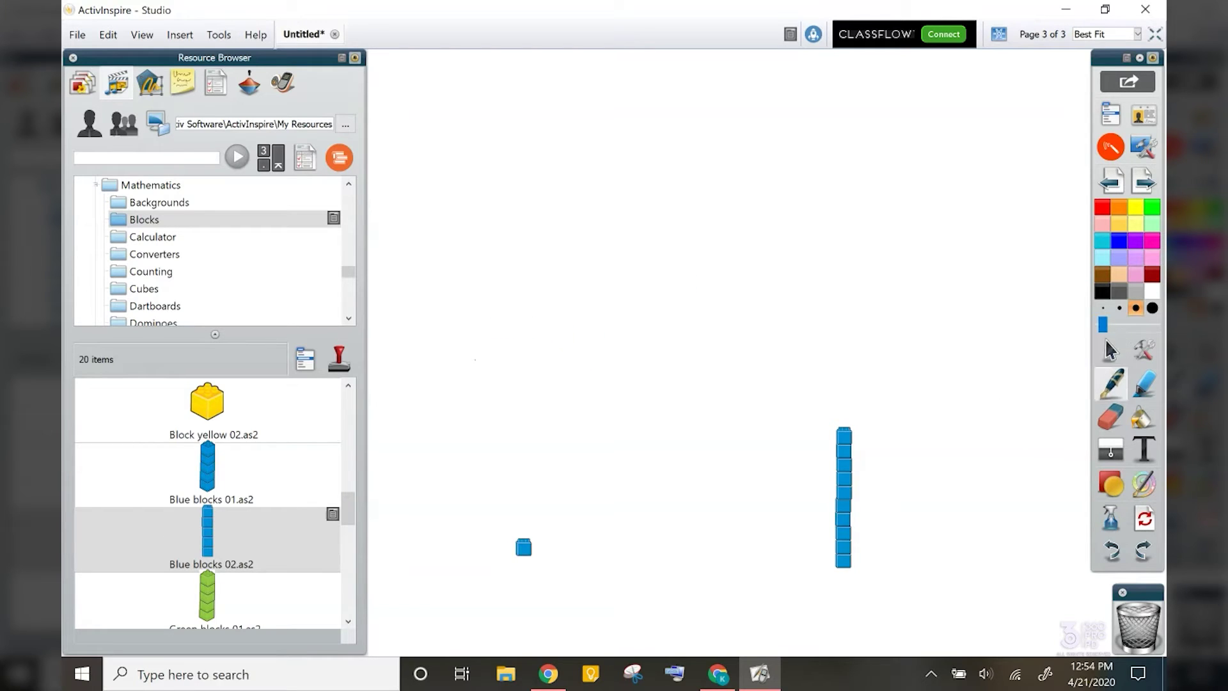
pyautogui.moveTo(542, 158)
pyautogui.mouseDown()
pyautogui.moveTo(554, 196)
pyautogui.moveTo(537, 247)
pyautogui.mouseUp()
pyautogui.moveTo(642, 156); pyautogui.dragTo(709, 209)
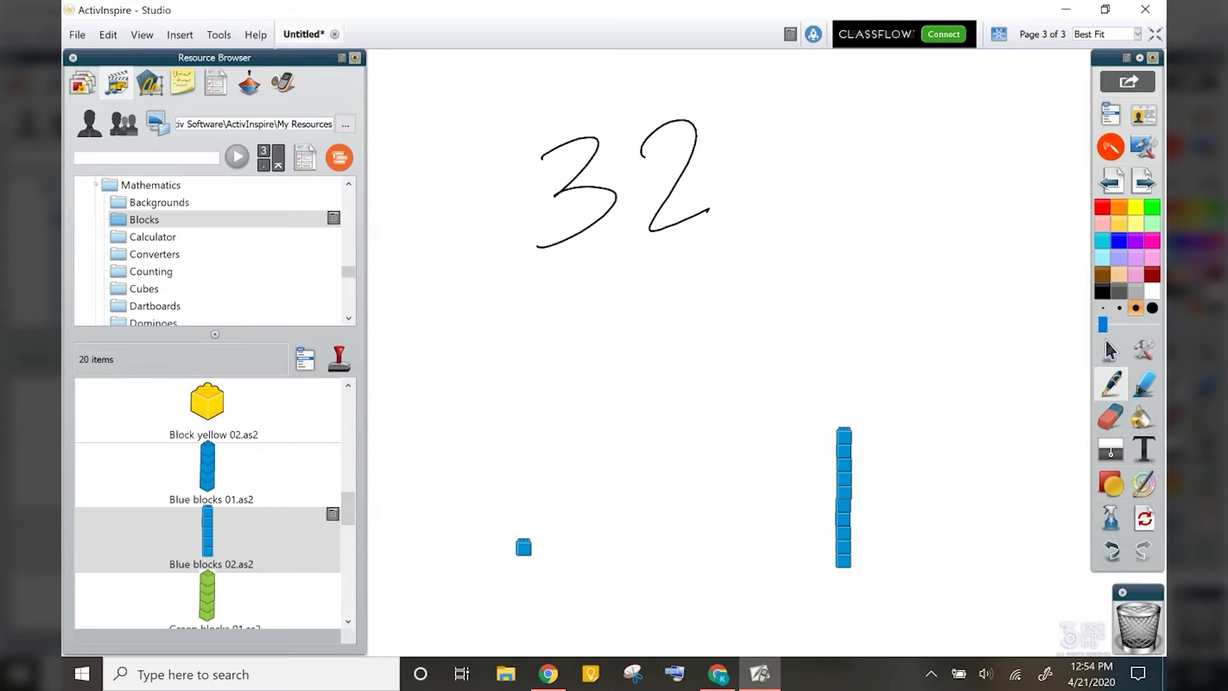
pyautogui.click(1111, 350)
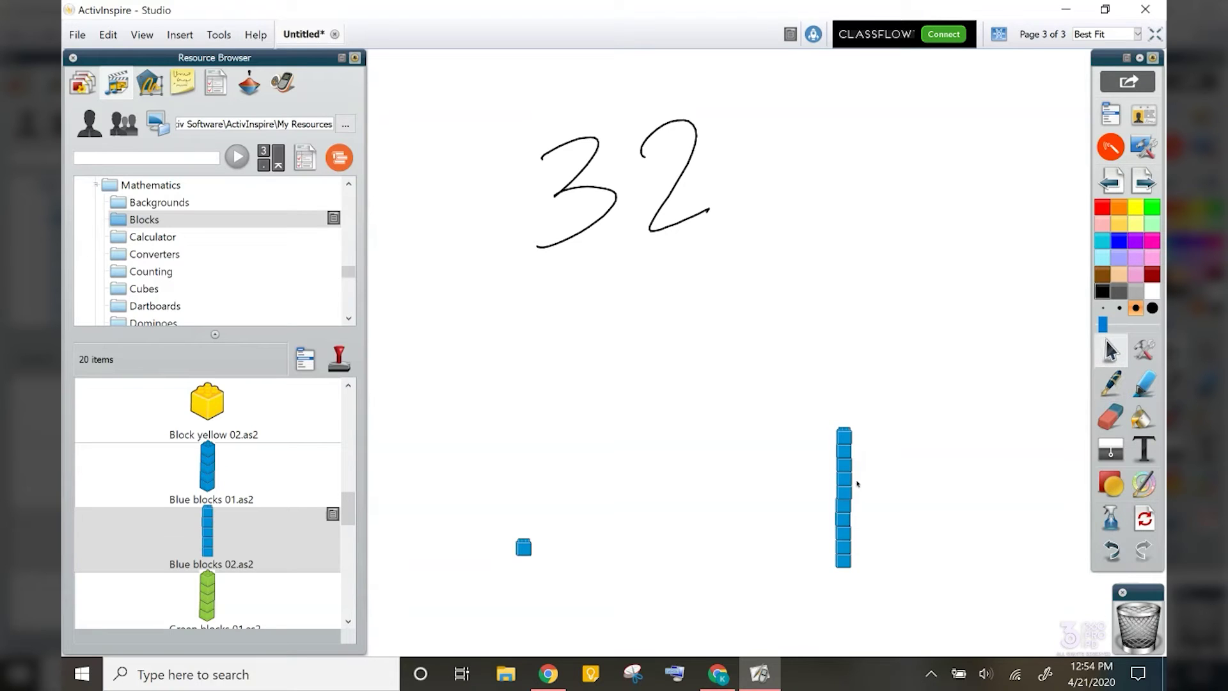
# Drag out three block-column copies and one single cube below the 32
pyautogui.moveTo(845, 477); pyautogui.dragTo(622, 307)
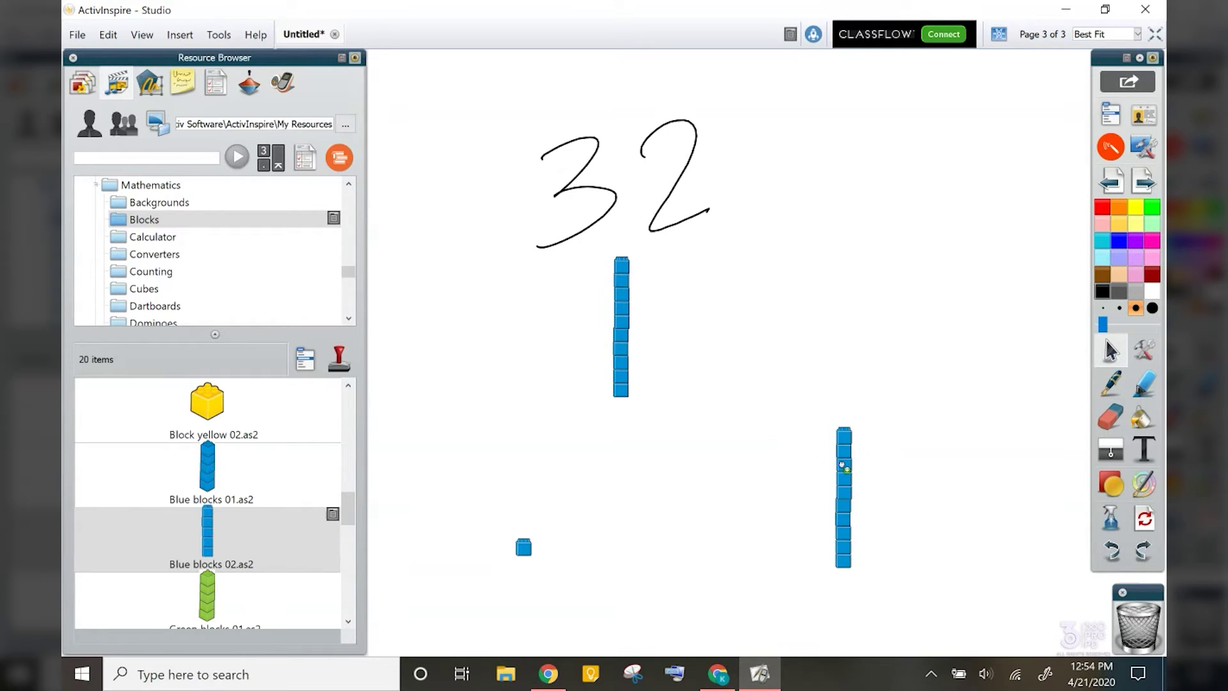
pyautogui.moveTo(843, 466); pyautogui.dragTo(688, 293)
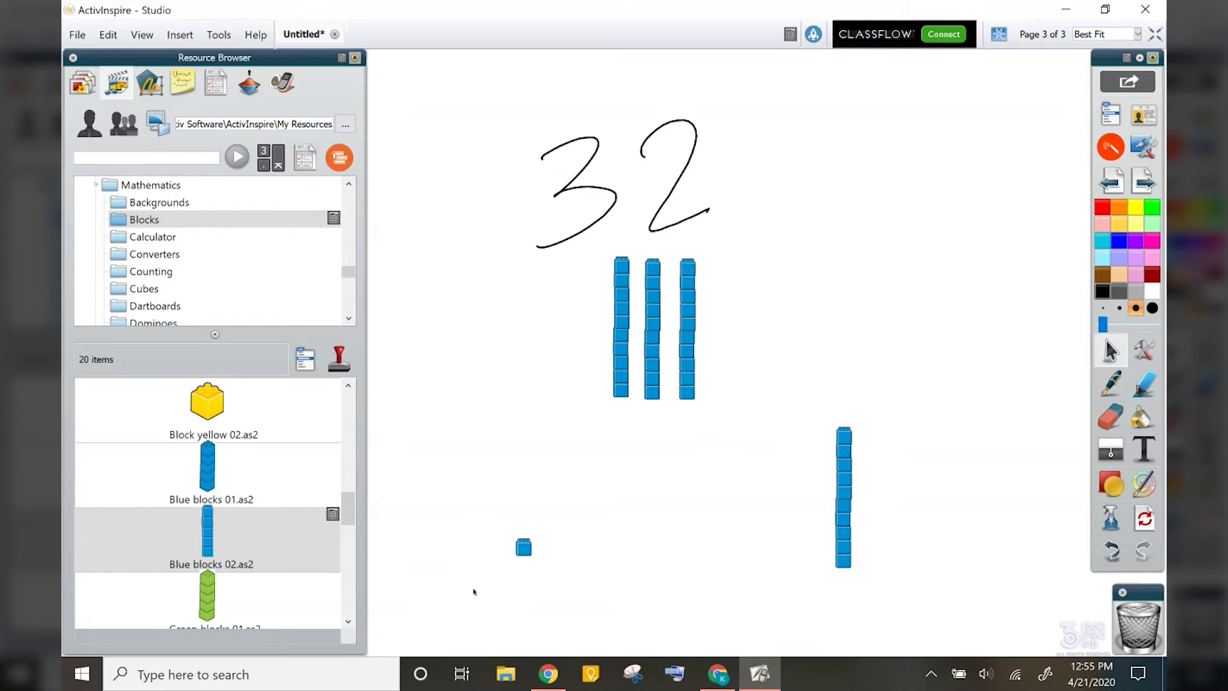
pyautogui.moveTo(523, 547); pyautogui.dragTo(727, 318)
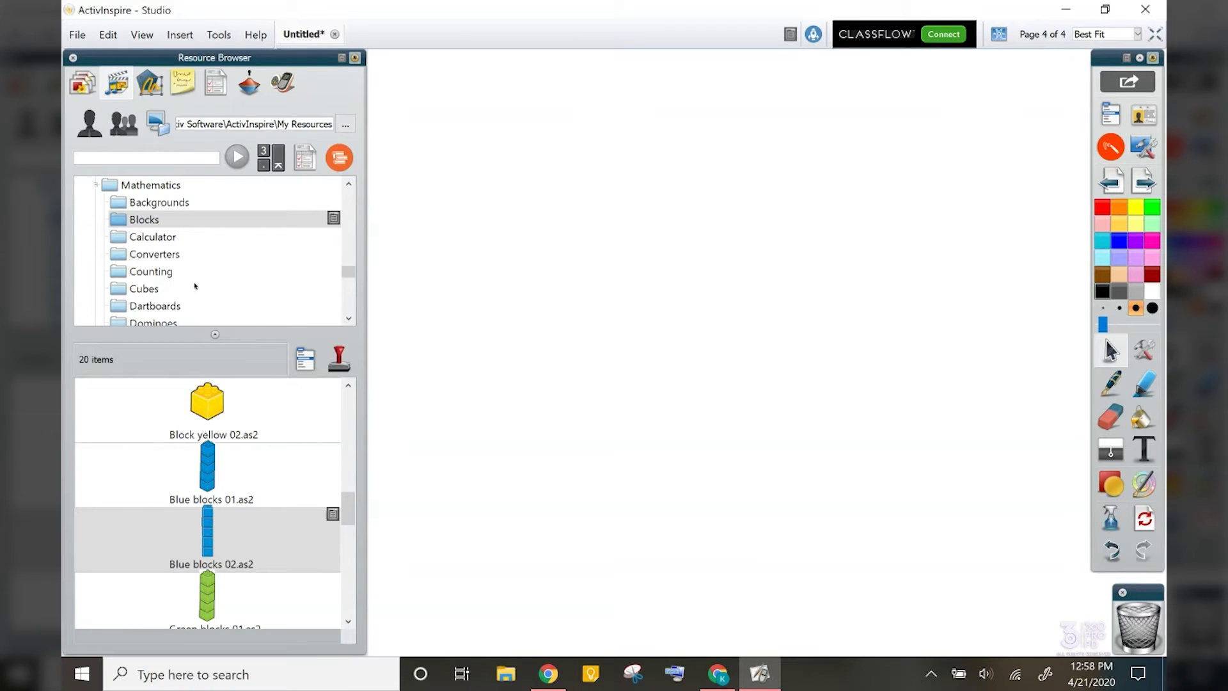
# Place the fraction equivalence strip and two one-half strips from Fractions > Wall
pyautogui.scroll(-3, 194, 285)
pyautogui.click(106, 290)
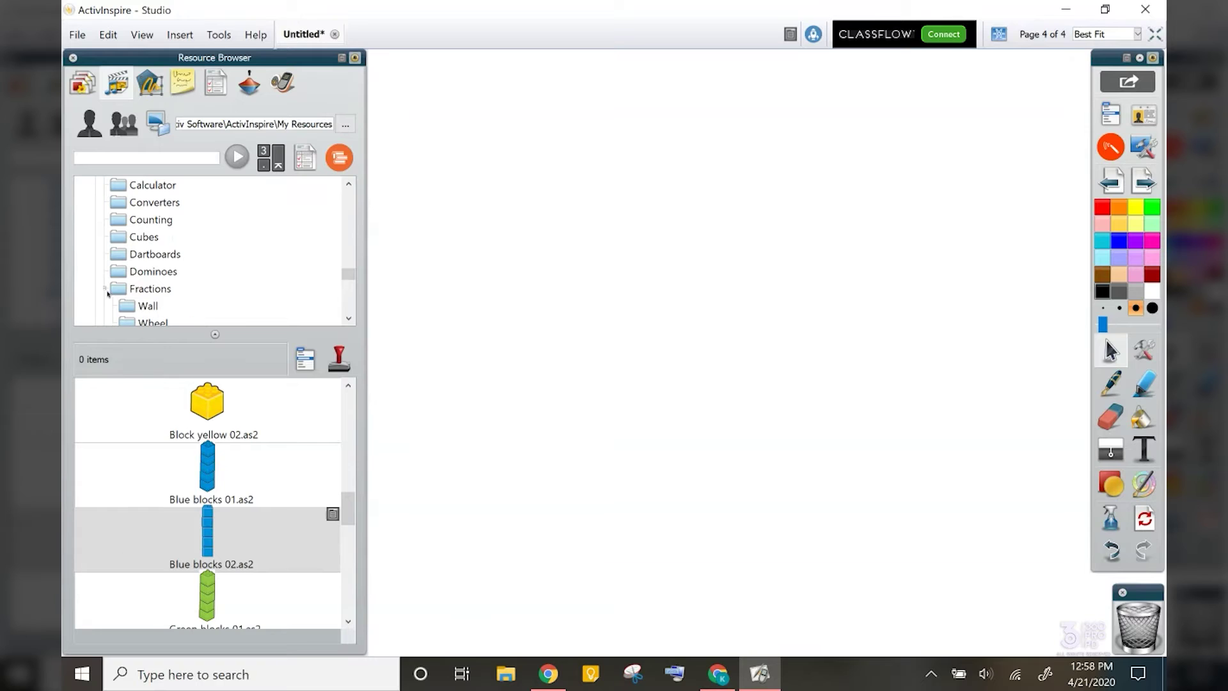
pyautogui.click(144, 307)
pyautogui.moveTo(231, 417); pyautogui.dragTo(609, 192)
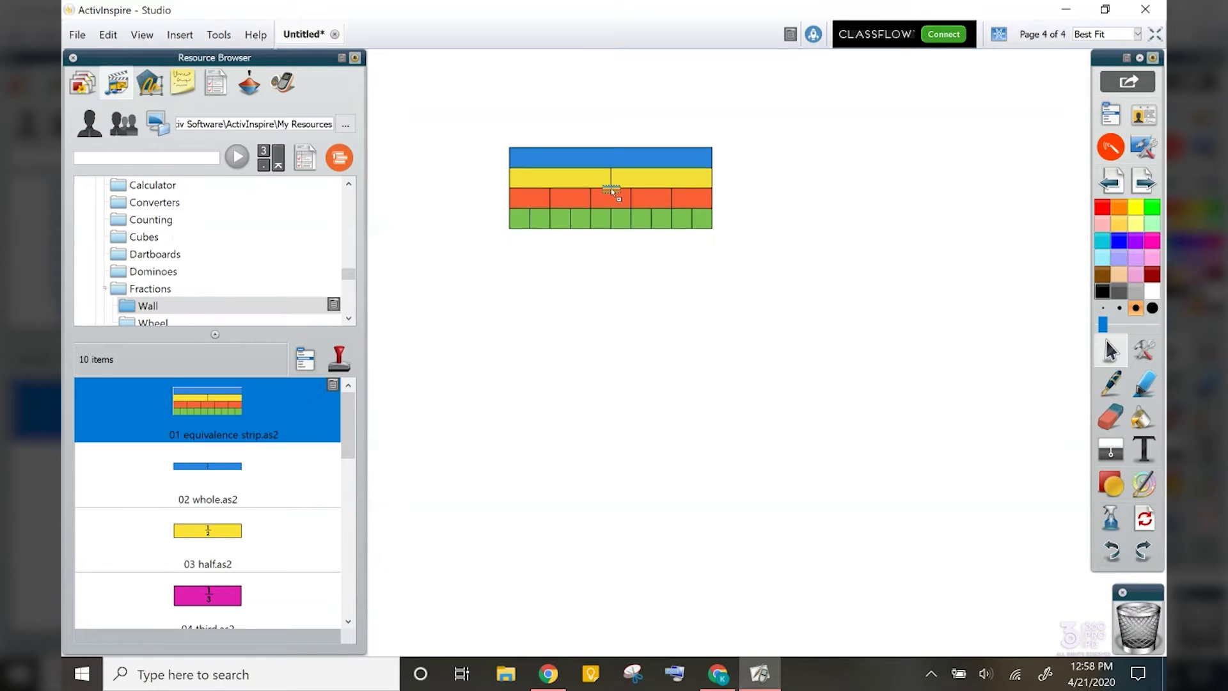
pyautogui.moveTo(207, 539); pyautogui.dragTo(527, 356)
pyautogui.doubleClick(206, 539)
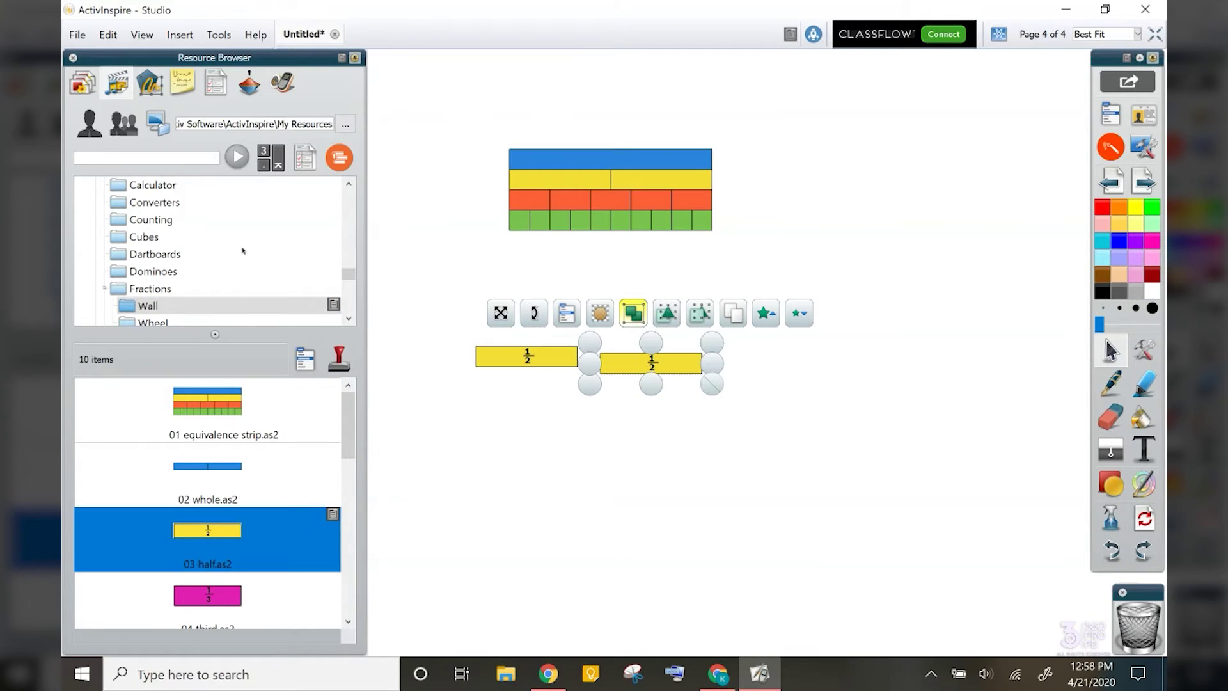
# Place nickel head and tail coins from Money > US Dollar, then switch to Promethean Updates
pyautogui.scroll(-3, 241, 250)
pyautogui.click(105, 289)
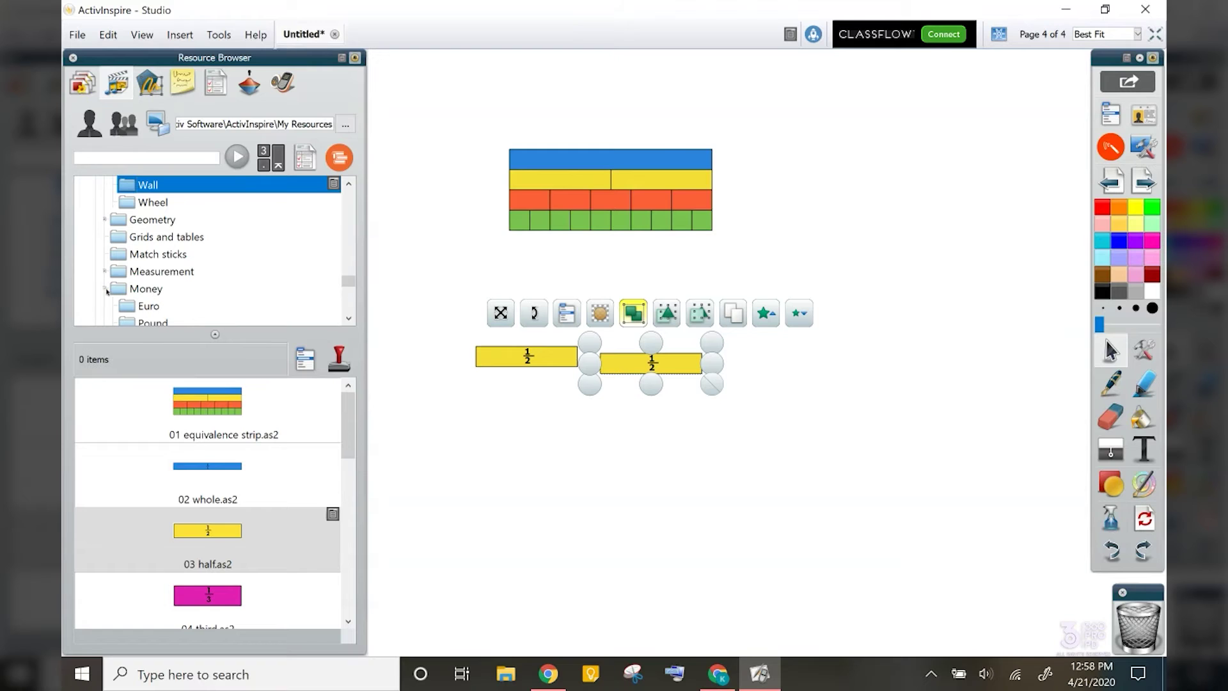
pyautogui.scroll(-1, 156, 325)
pyautogui.click(159, 288)
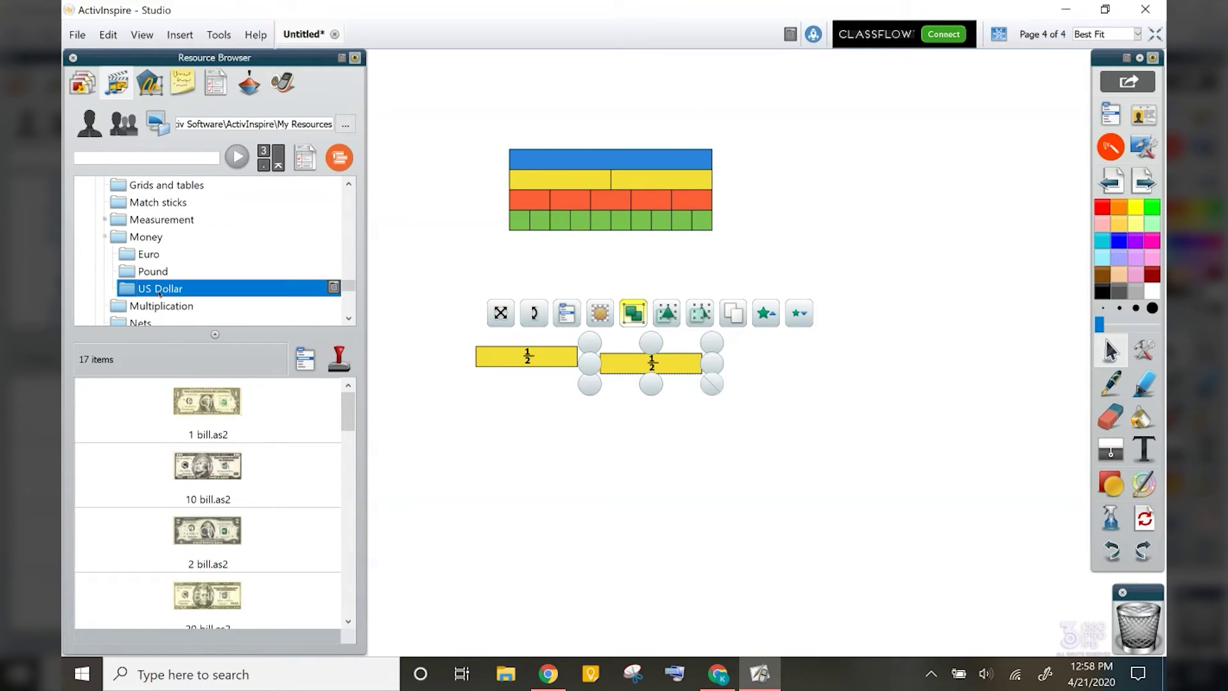
pyautogui.scroll(-5, 272, 531)
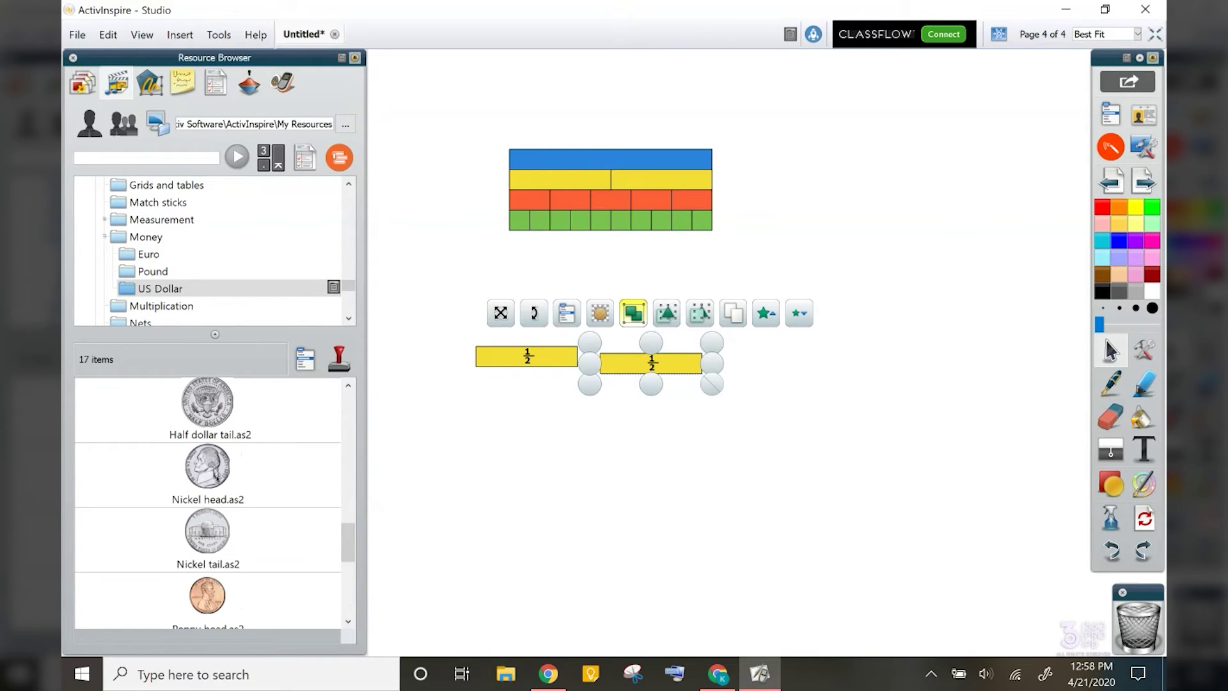
pyautogui.moveTo(218, 477); pyautogui.dragTo(590, 506)
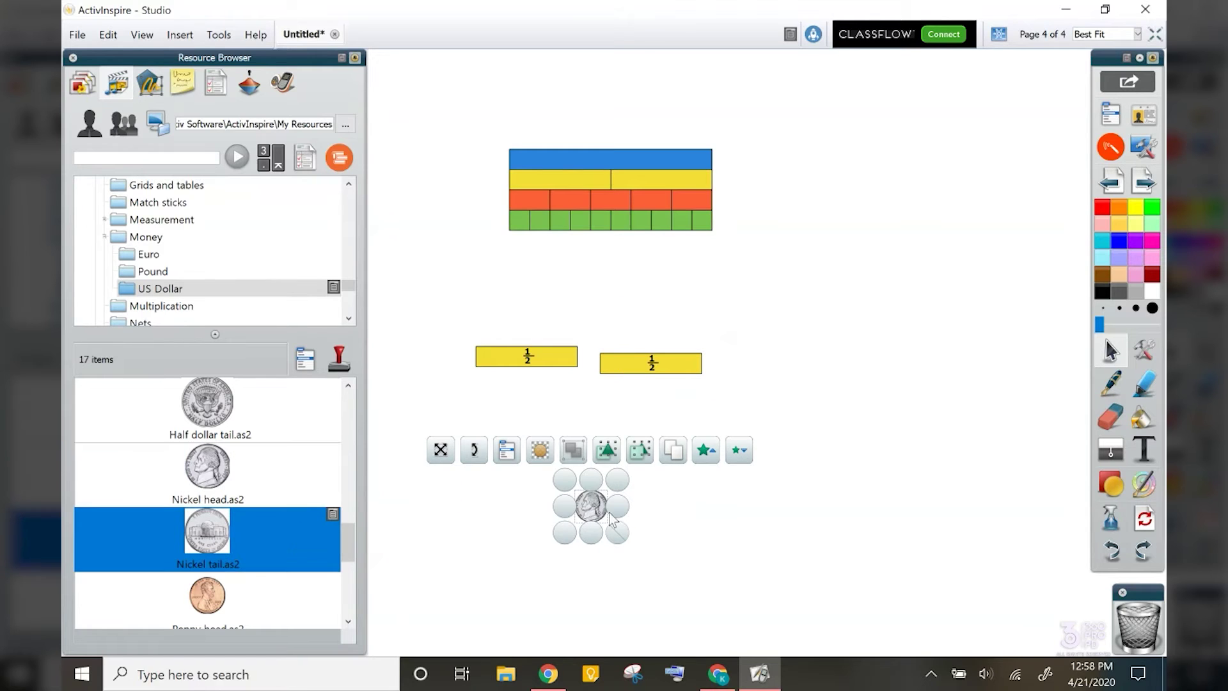
pyautogui.moveTo(207, 531); pyautogui.dragTo(641, 507)
pyautogui.click(860, 557)
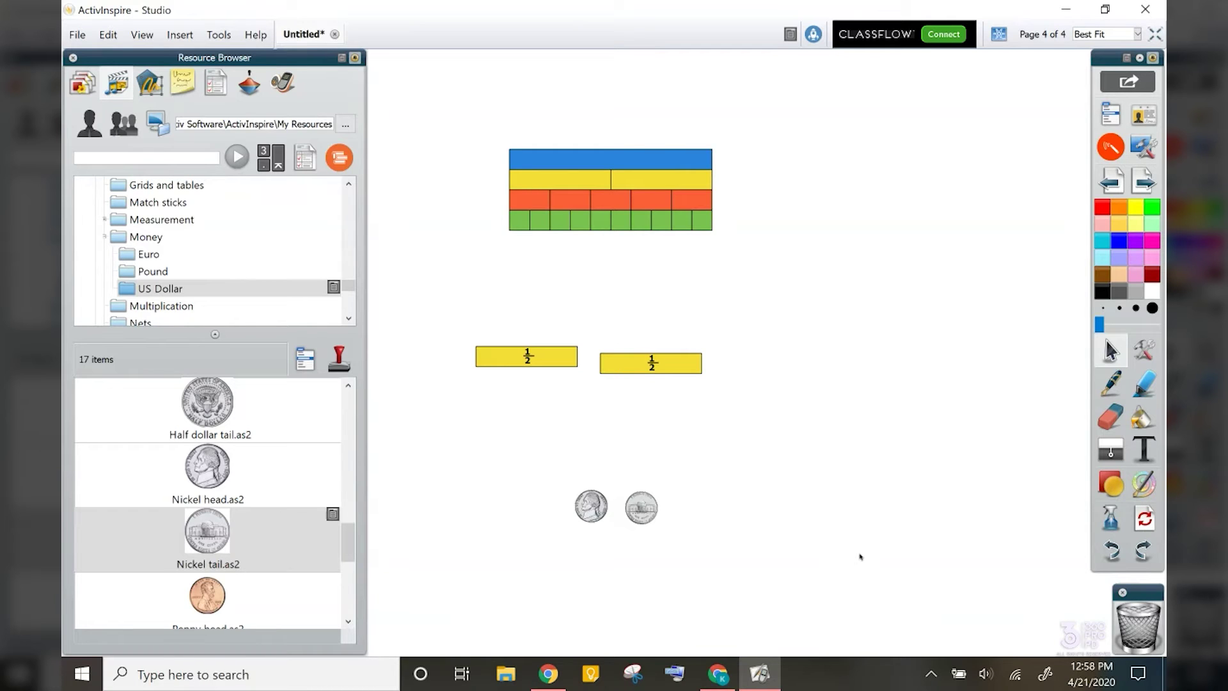
pyautogui.click(718, 673)
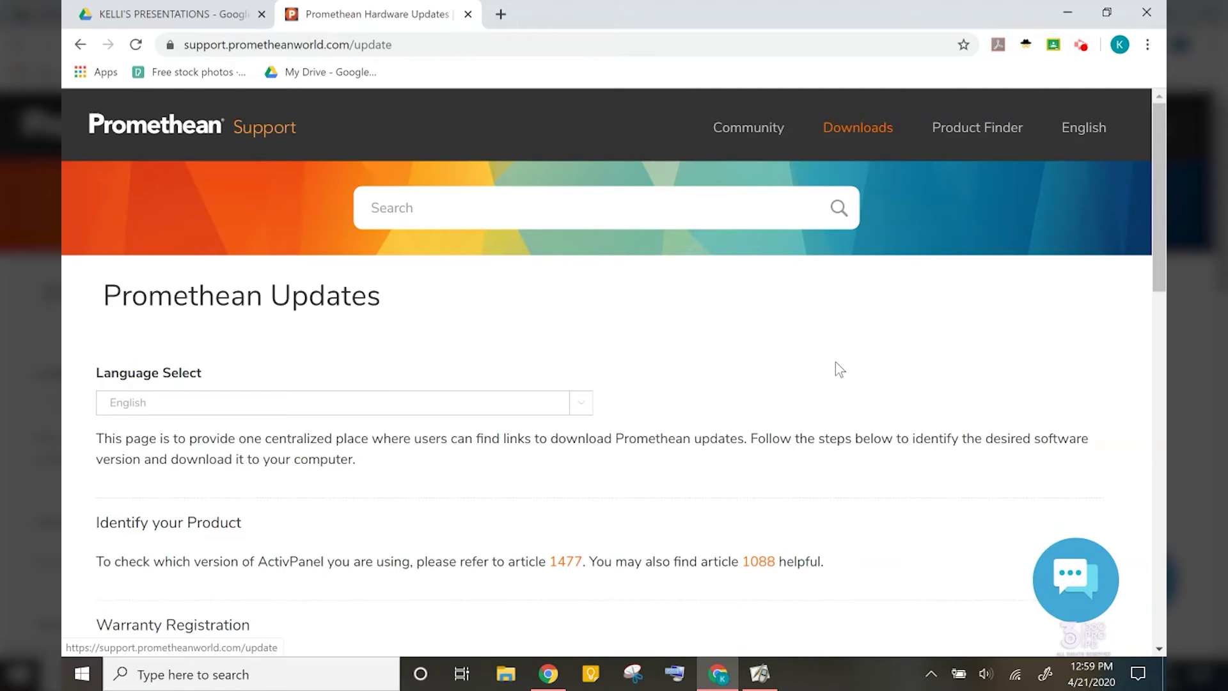
# Scroll the Promethean Updates page down to the Software Downloads table
pyautogui.scroll(-6, 837, 366)
pyautogui.scroll(-2, 835, 362)
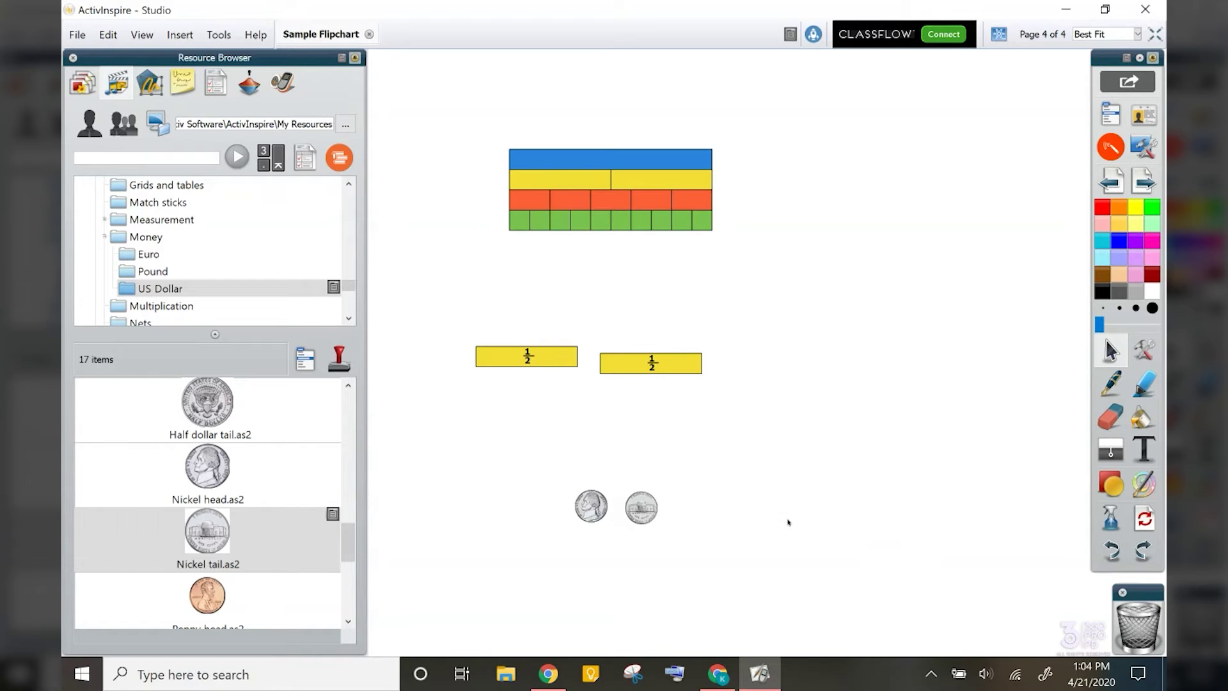
pyautogui.click(78, 34)
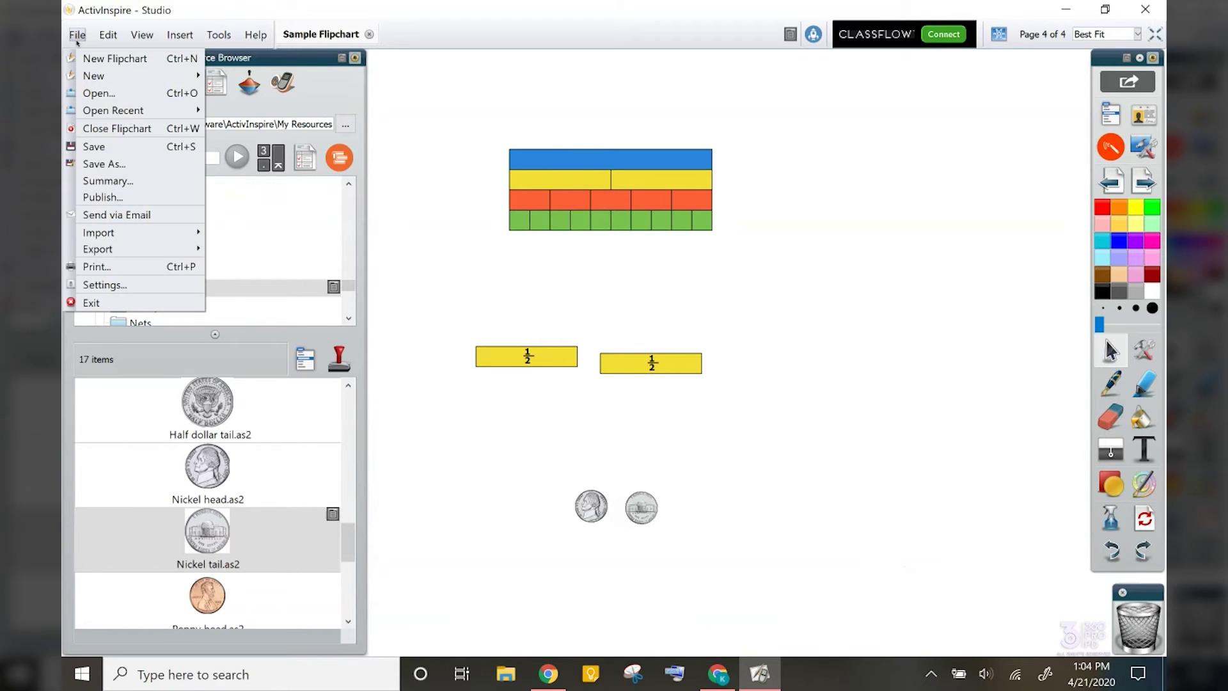
pyautogui.moveTo(270, 275)
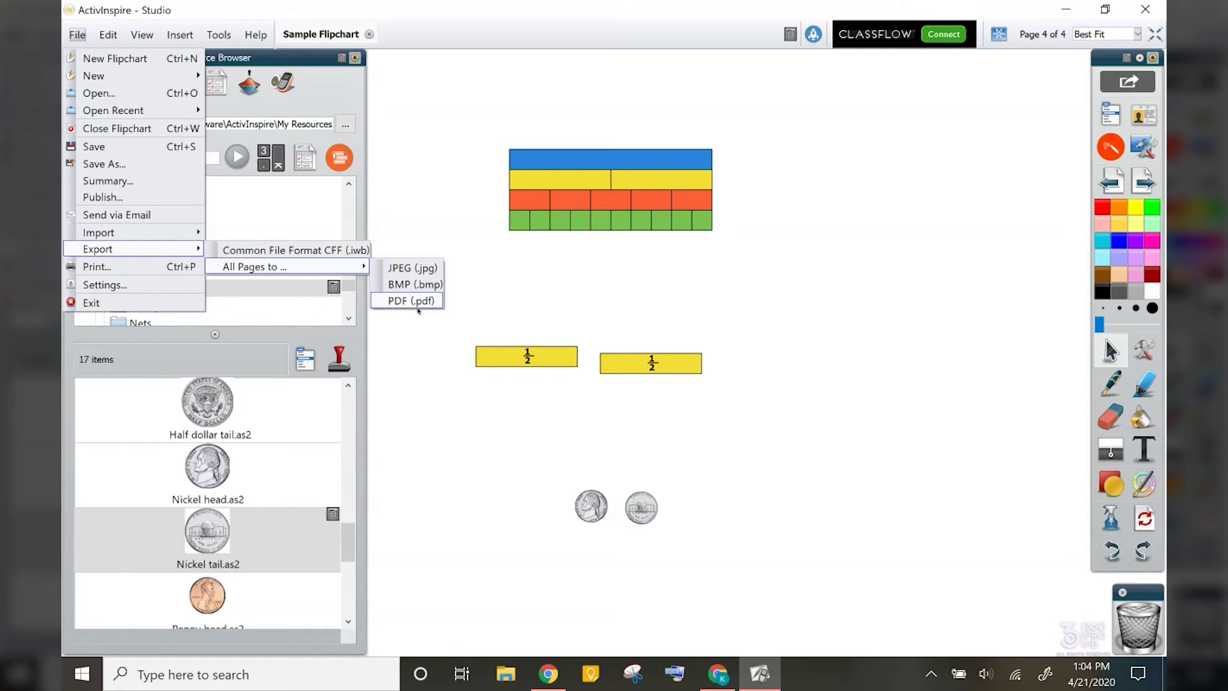
pyautogui.click(719, 302)
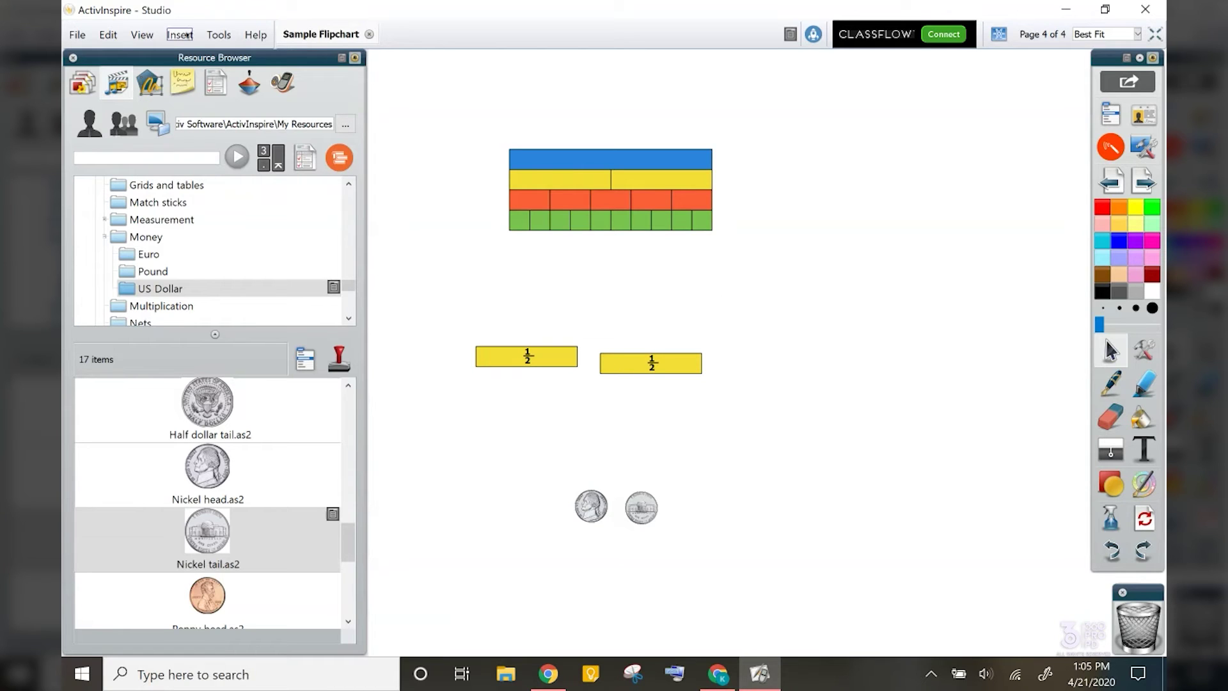
# Browse the Tools menu's More Tools submenu
pyautogui.click(219, 35)
pyautogui.moveTo(307, 356)
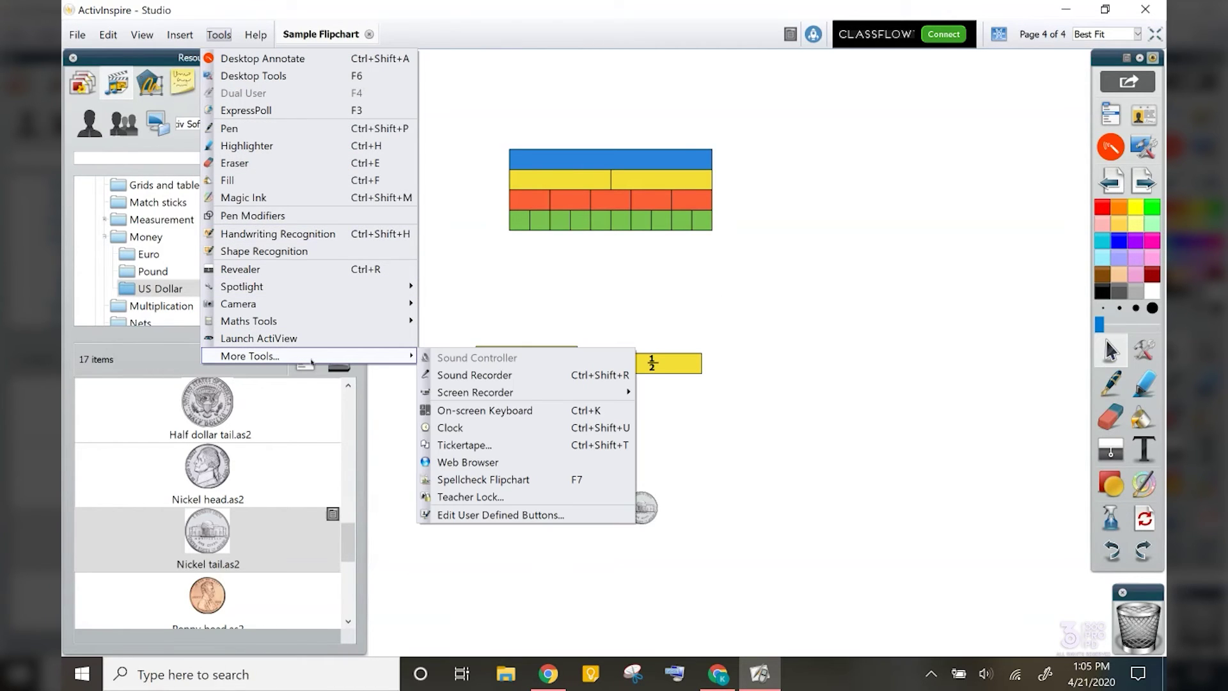
pyautogui.moveTo(467, 394)
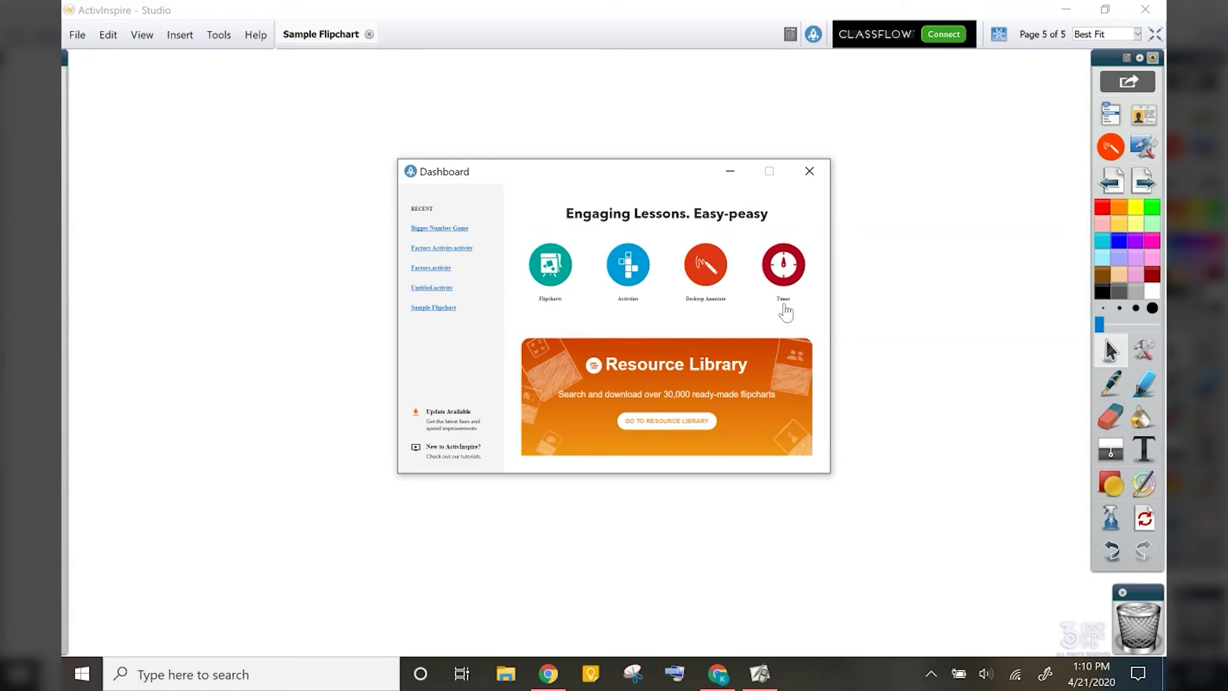
pyautogui.click(784, 272)
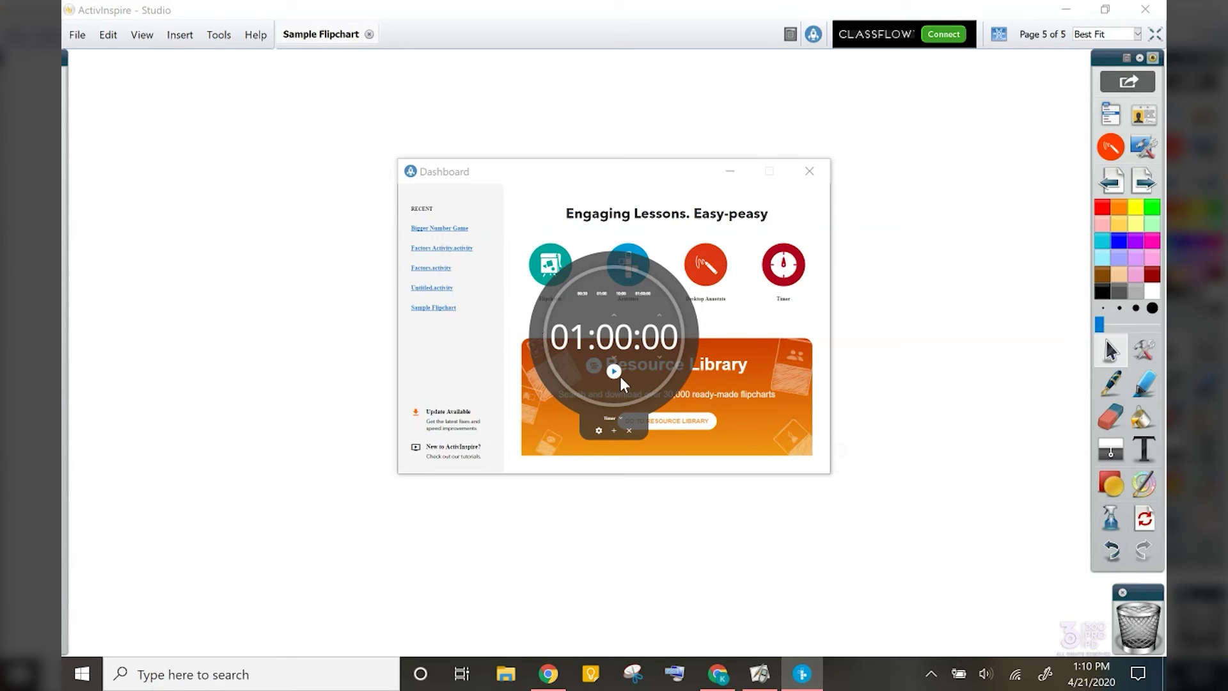
pyautogui.moveTo(638, 425); pyautogui.dragTo(926, 379)
pyautogui.click(907, 372)
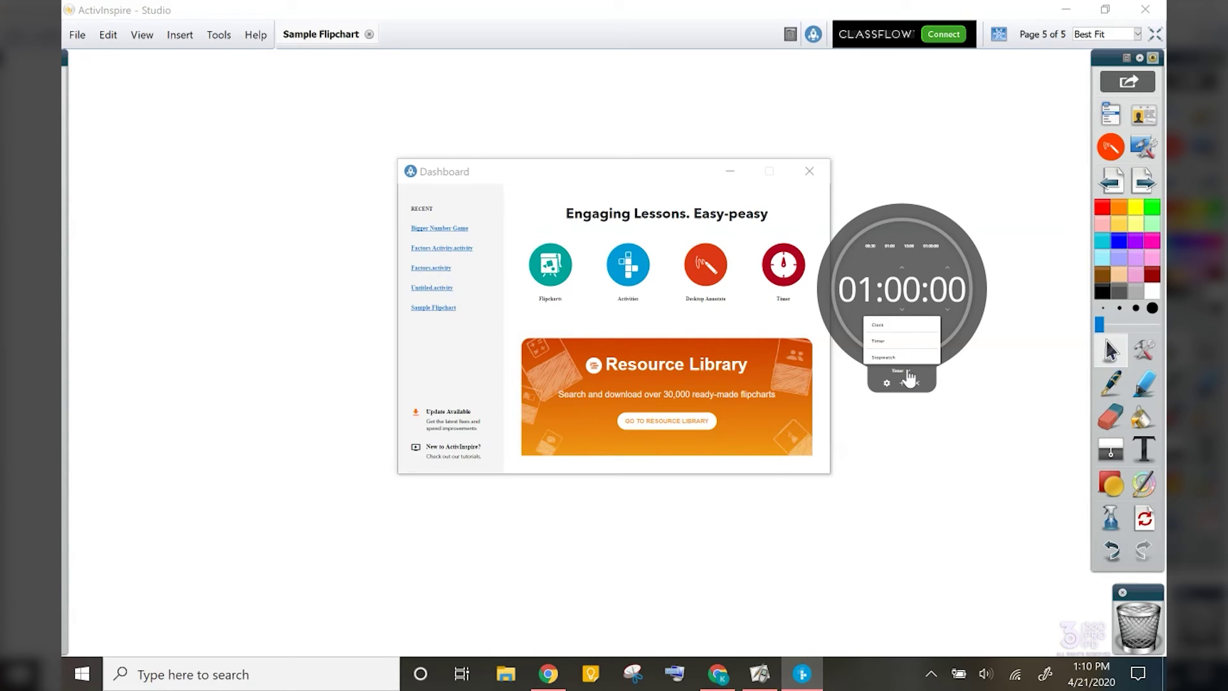
pyautogui.click(871, 247)
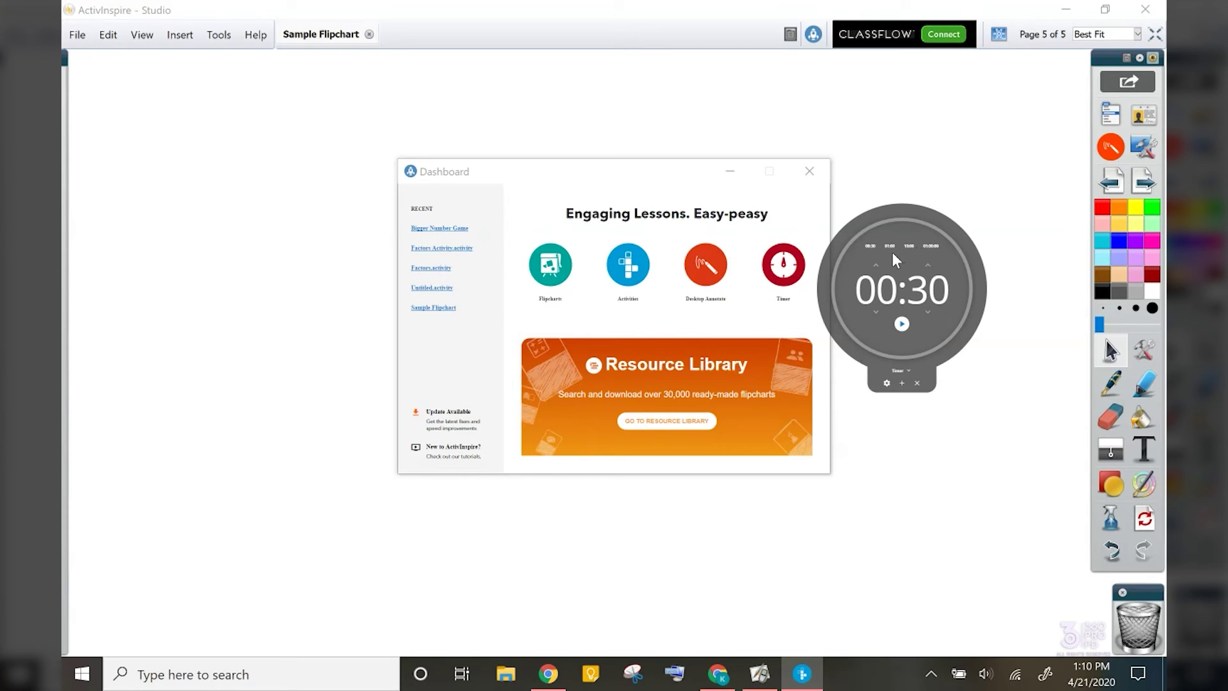
pyautogui.click(928, 314)
pyautogui.click(928, 313)
pyautogui.click(928, 314)
pyautogui.click(929, 314)
pyautogui.click(928, 314)
pyautogui.click(928, 314)
pyautogui.click(928, 313)
pyautogui.click(902, 325)
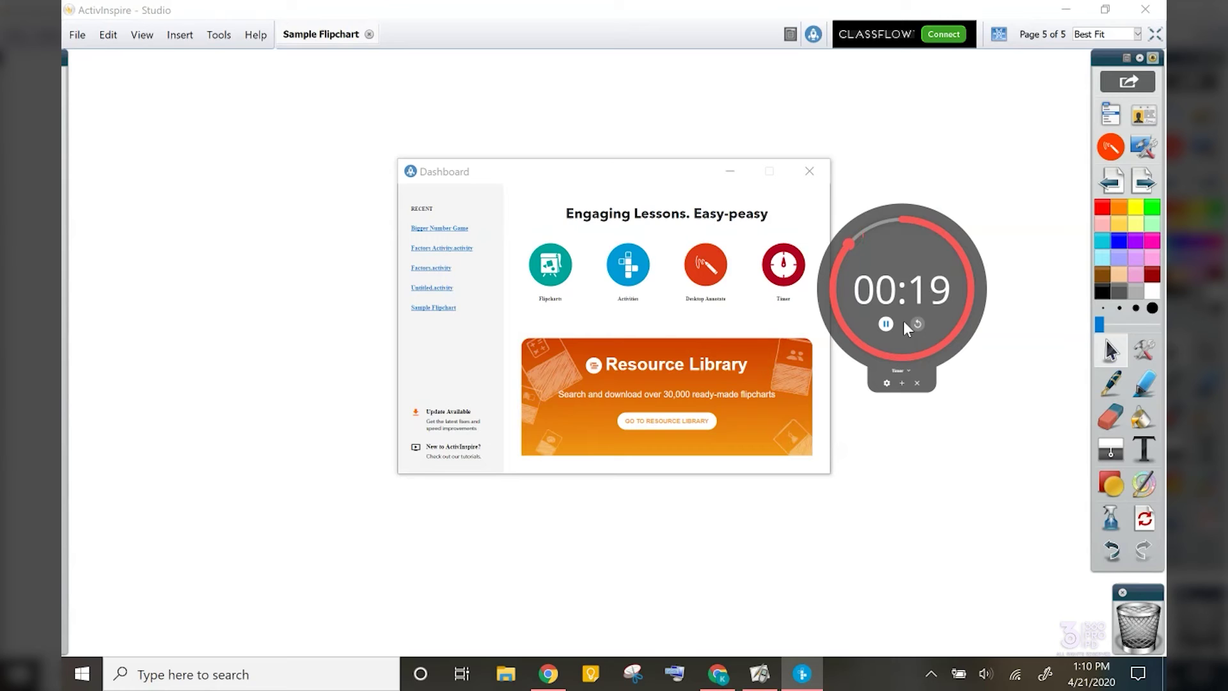
pyautogui.click(725, 679)
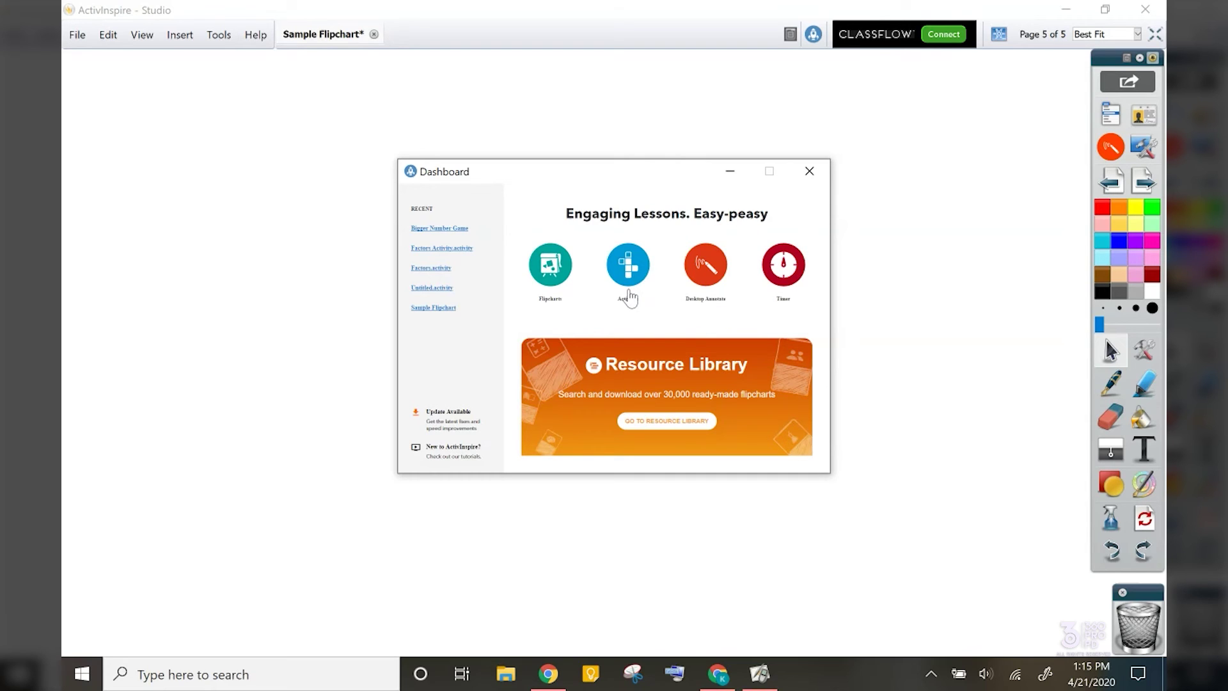
# Choose Activities in the Dashboard and start a new Venn Diagram template
pyautogui.click(628, 281)
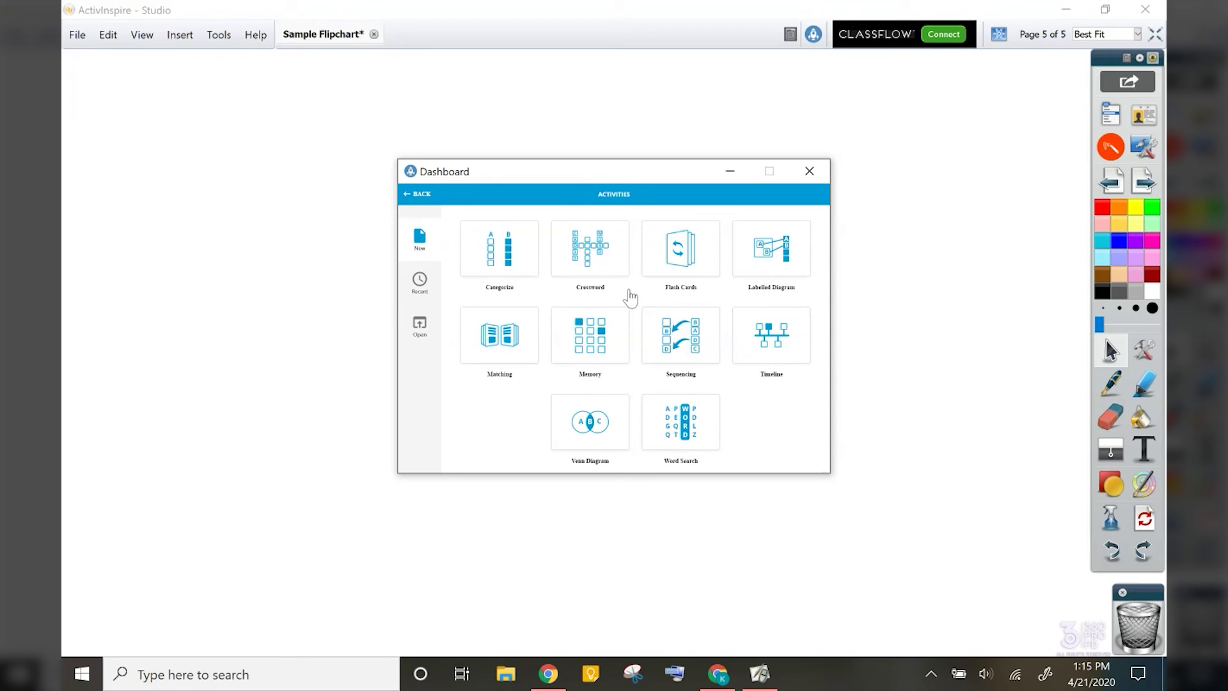
pyautogui.click(604, 437)
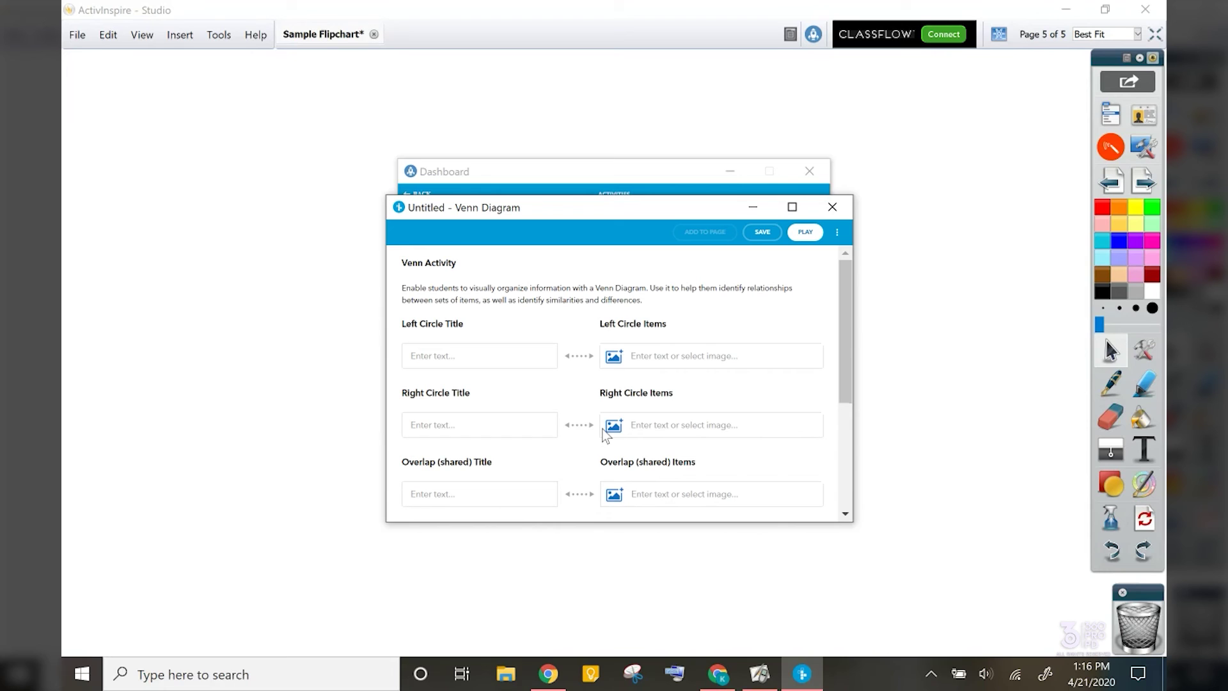
# Title the left circle Factors of 9 with item 9, and the right Factors of 12
pyautogui.click(494, 356)
pyautogui.write('Factors of 9')
pyautogui.press('Tab')
pyautogui.write('9')
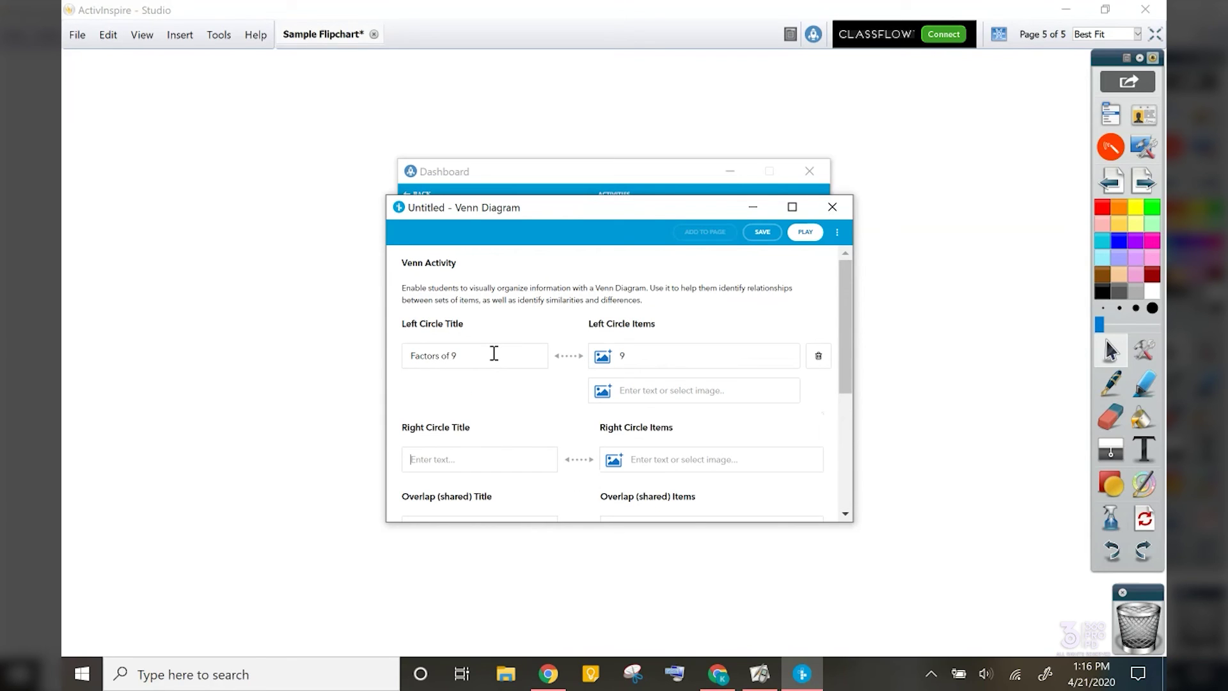
pyautogui.write('Factors of 12')
# List 24, 6 and 12 as the Factors of 12 items
pyautogui.click(673, 454)
pyautogui.write('2')
pyautogui.write('4')
pyautogui.press('Return')
pyautogui.write('6')
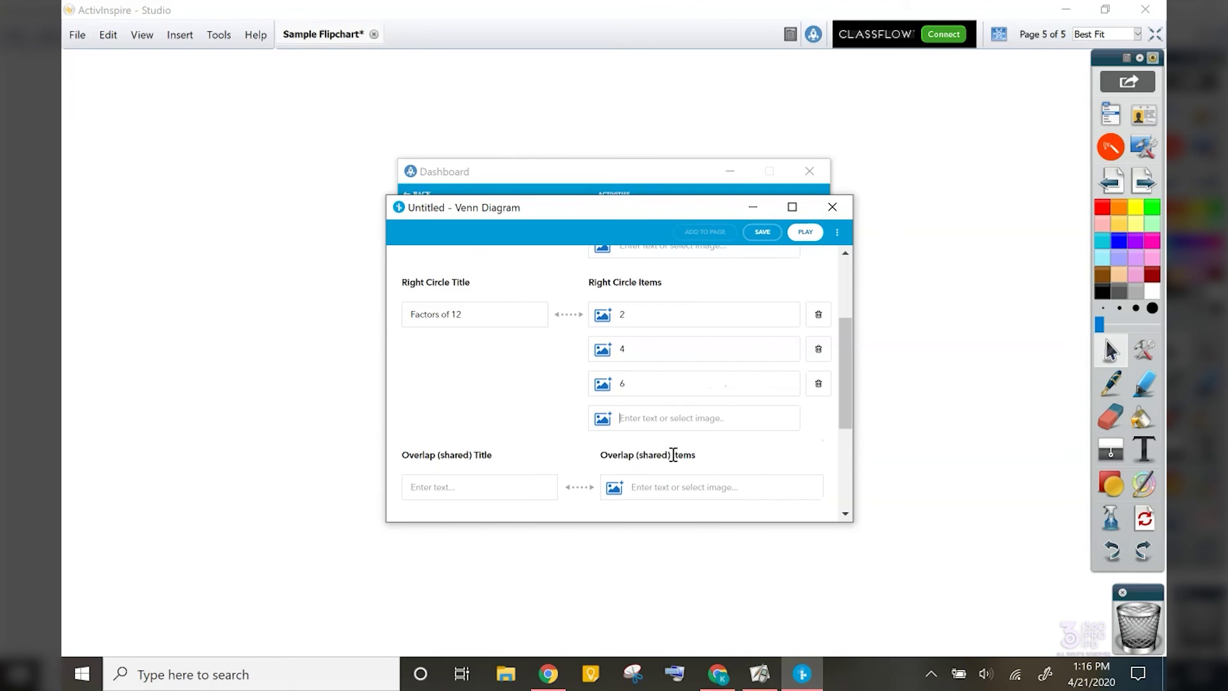
pyautogui.press('Return')
pyautogui.write('12')
# Title the overlap Factors of Both with shared items 1 and 3
pyautogui.scroll(-2, 501, 456)
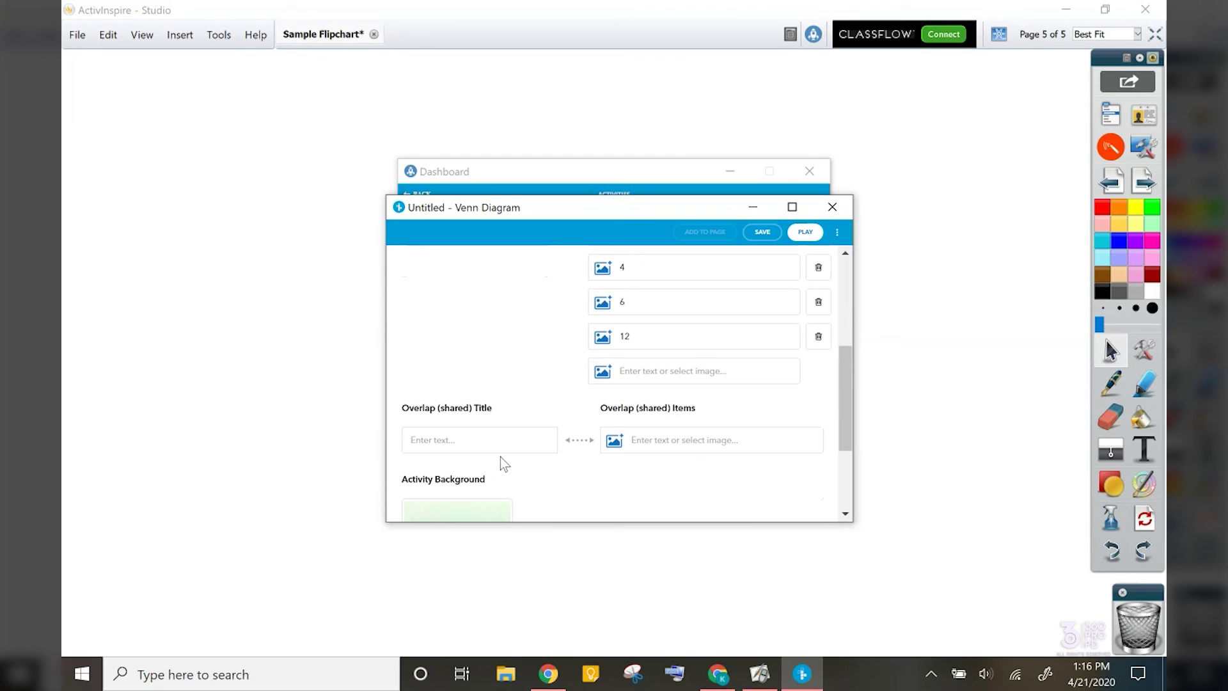
pyautogui.write('Factors of Both')
pyautogui.press('Tab')
pyautogui.write('1')
pyautogui.press('Return')
pyautogui.write('3')
# Switch to the red colour scheme and preview the activity
pyautogui.scroll(-3, 510, 440)
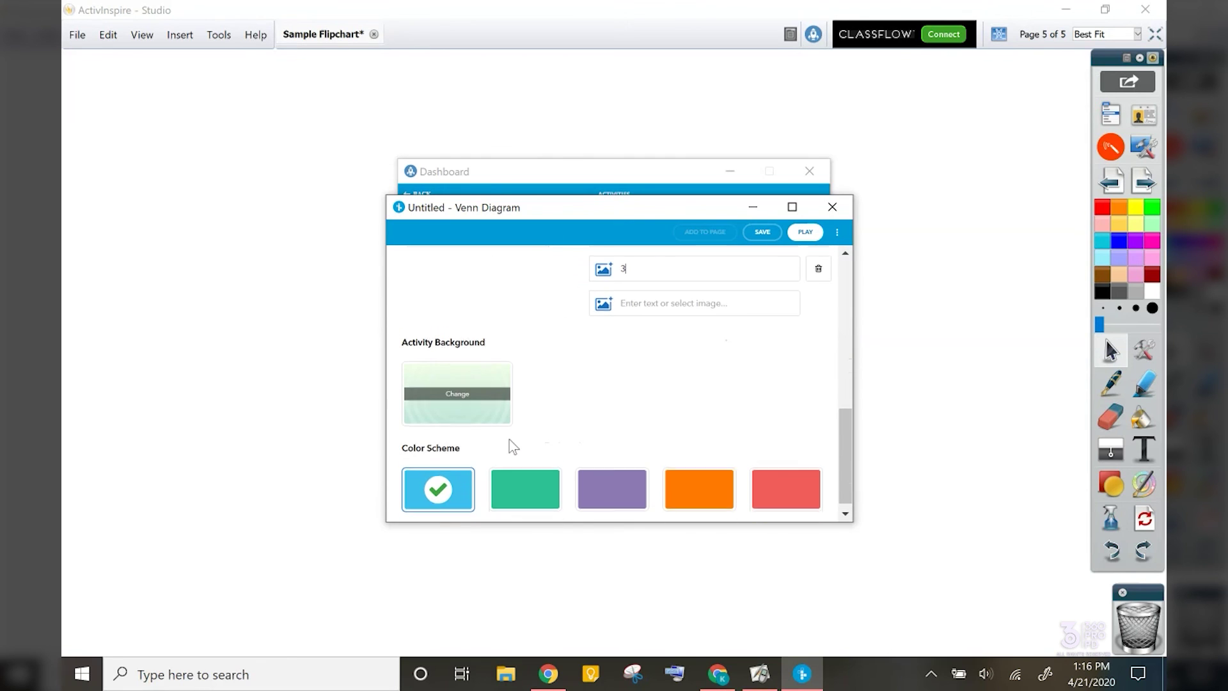
pyautogui.click(800, 490)
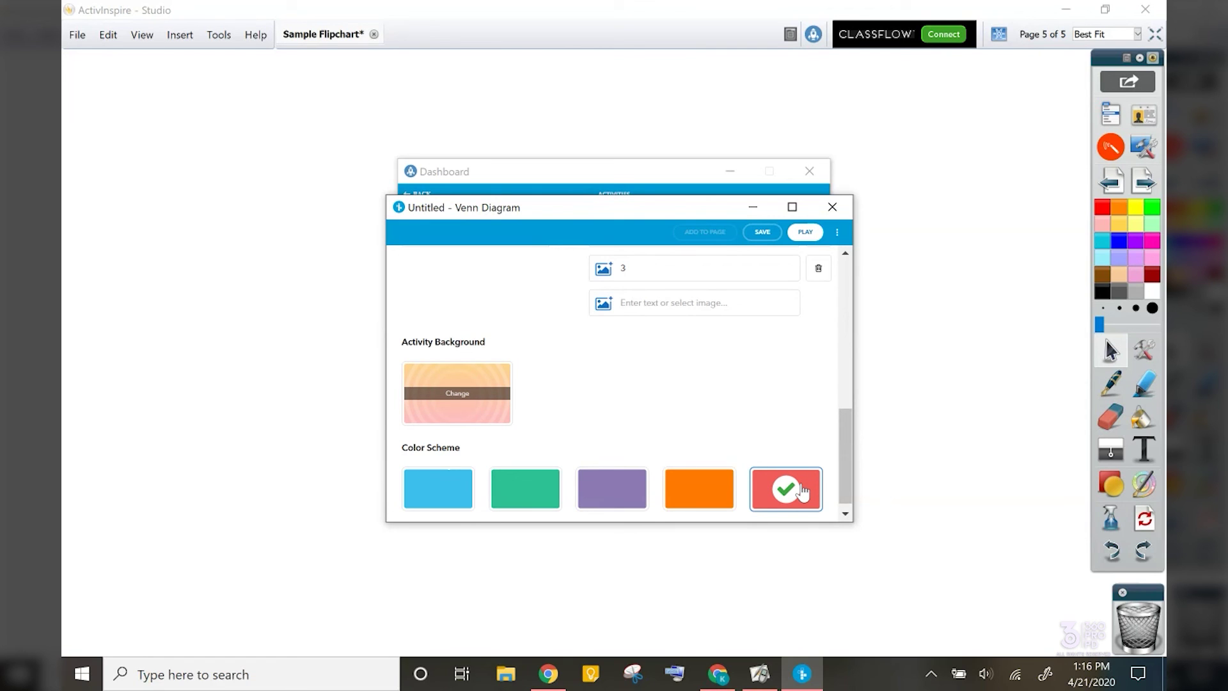
pyautogui.click(804, 232)
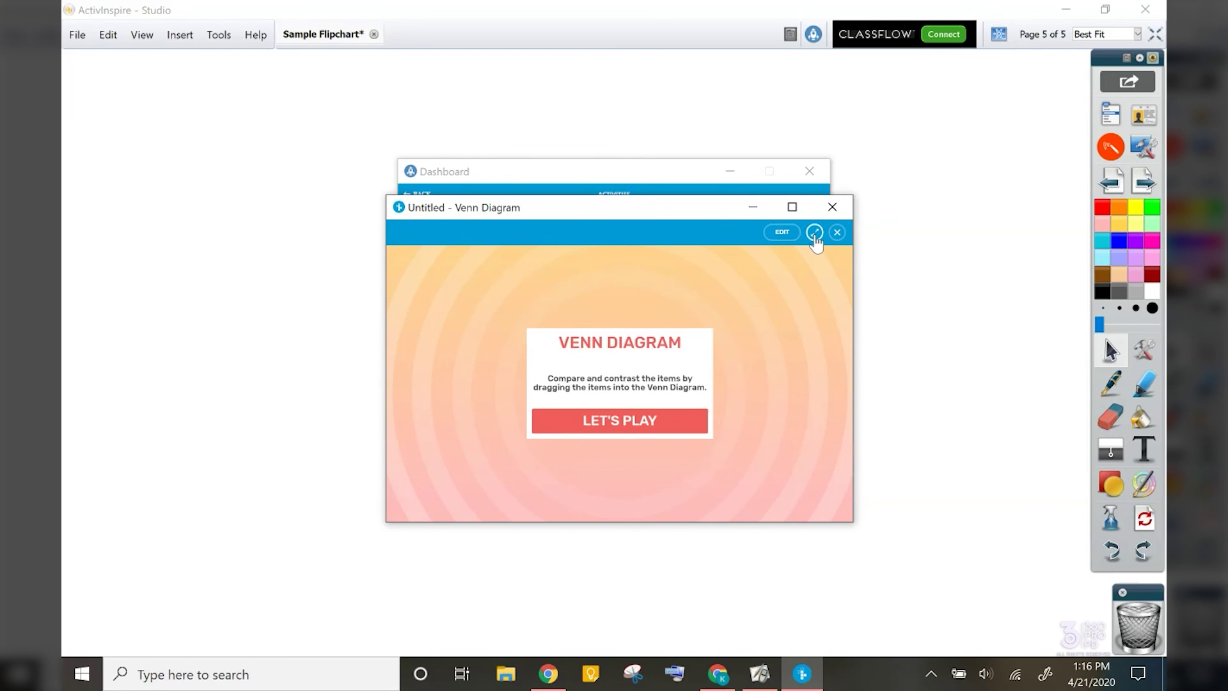
# Play the game full screen, dragging the 3 card into Factors of Both
pyautogui.click(814, 232)
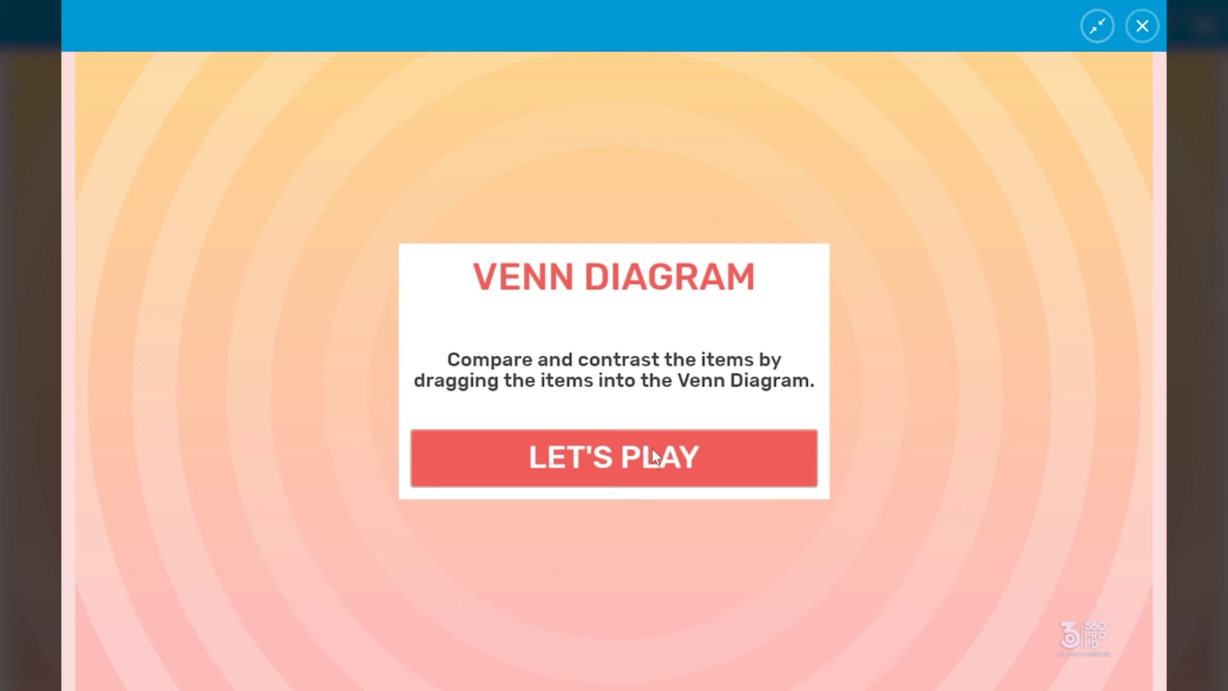
pyautogui.click(652, 452)
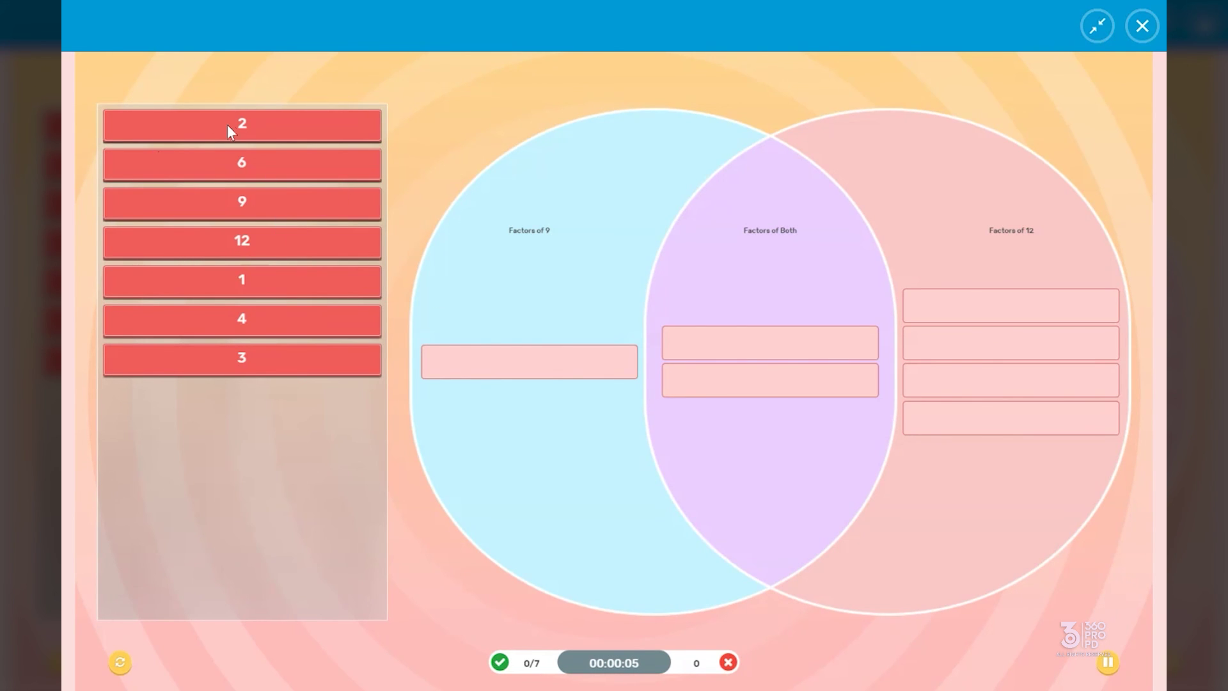
pyautogui.moveTo(228, 126); pyautogui.dragTo(531, 359)
pyautogui.moveTo(282, 358); pyautogui.dragTo(794, 344)
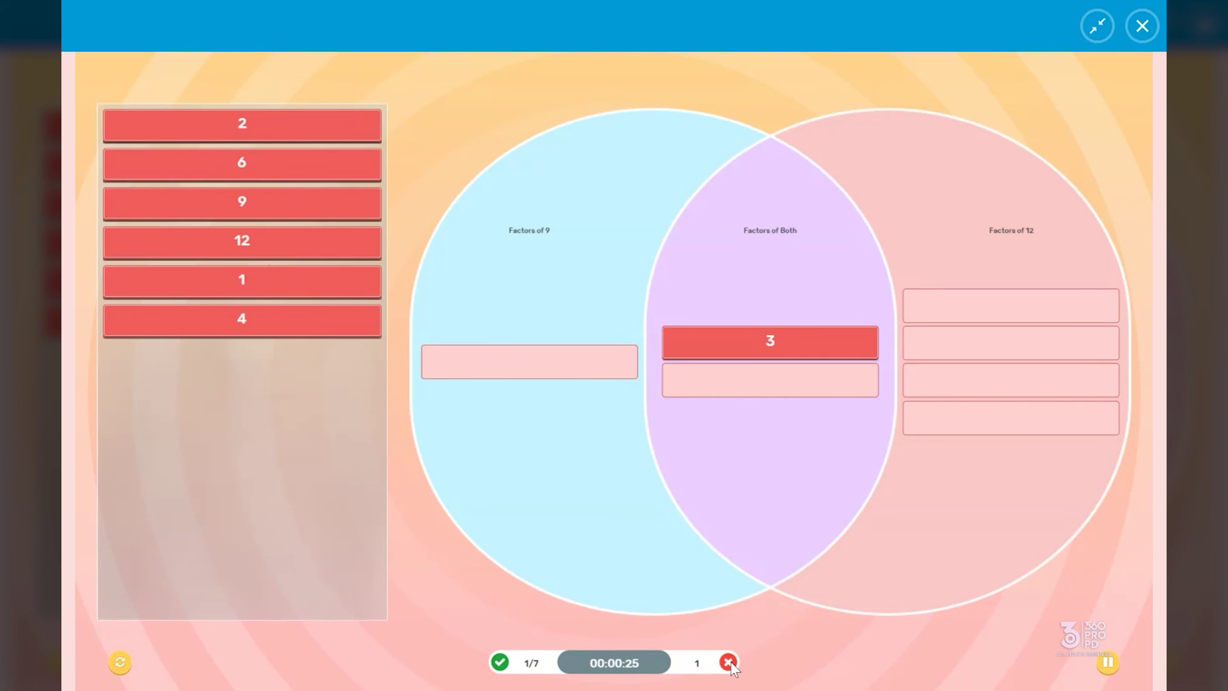
# Leave full-screen play and save the Venn activity as 'Factors Activity Sample'
pyautogui.click(1095, 28)
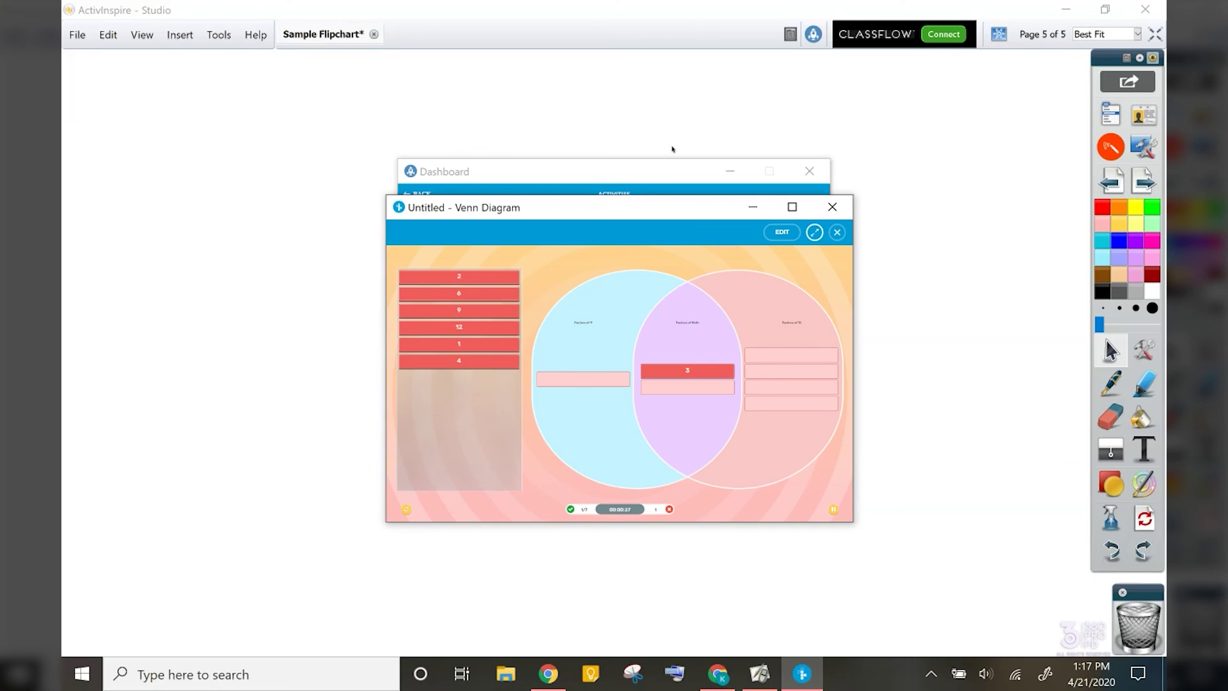
pyautogui.click(782, 232)
pyautogui.click(760, 233)
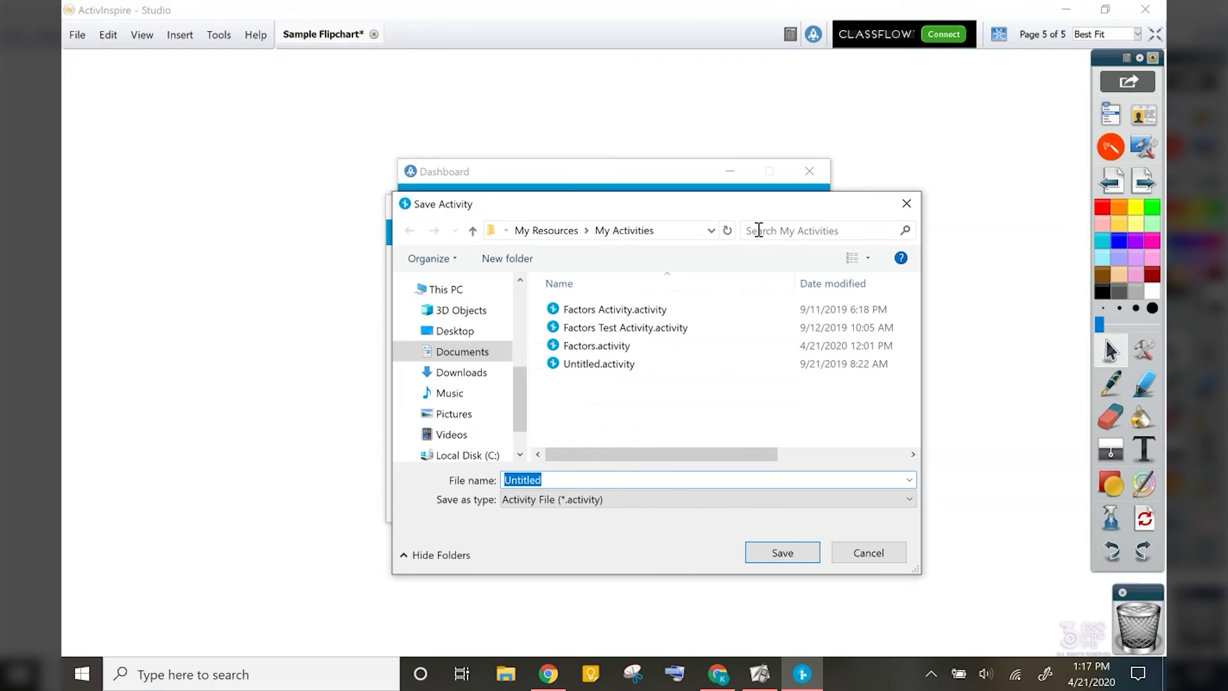
pyautogui.write('Factors Aci')
pyautogui.press('BackSpace')
pyautogui.write('tivity Sample')
pyautogui.press('Return')
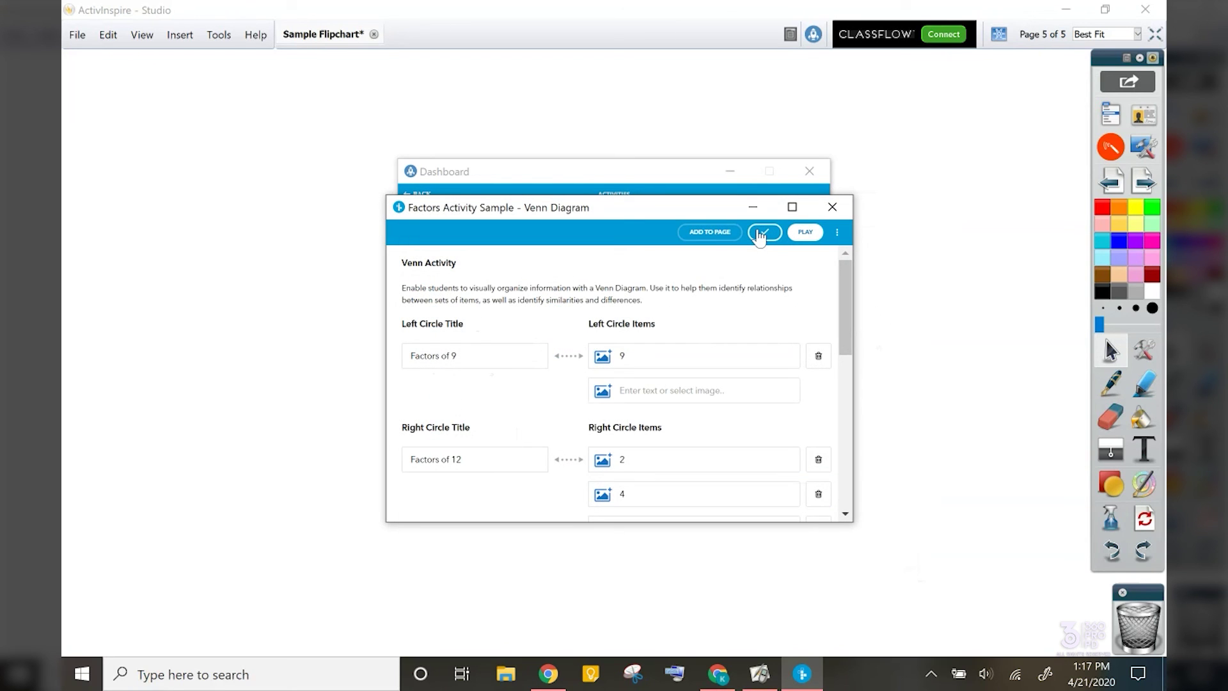
# Place the saved activity on flipchart page 5, then close the activity editor and Dashboard
pyautogui.click(714, 236)
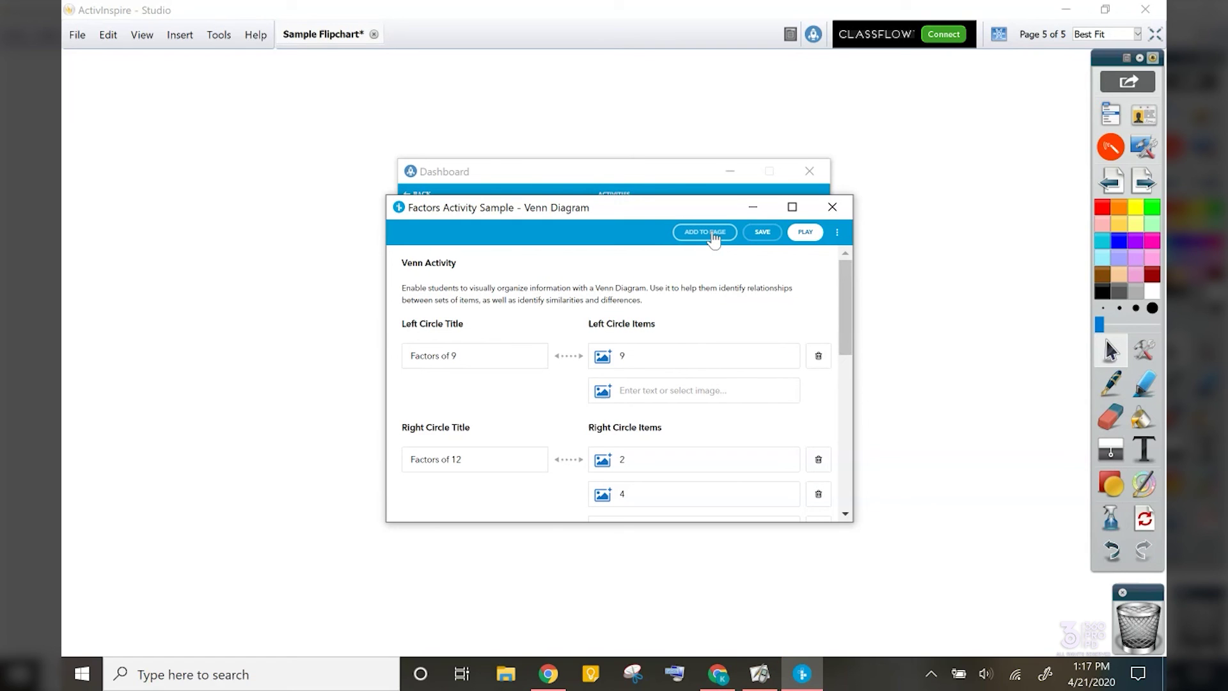
pyautogui.click(831, 208)
pyautogui.click(809, 170)
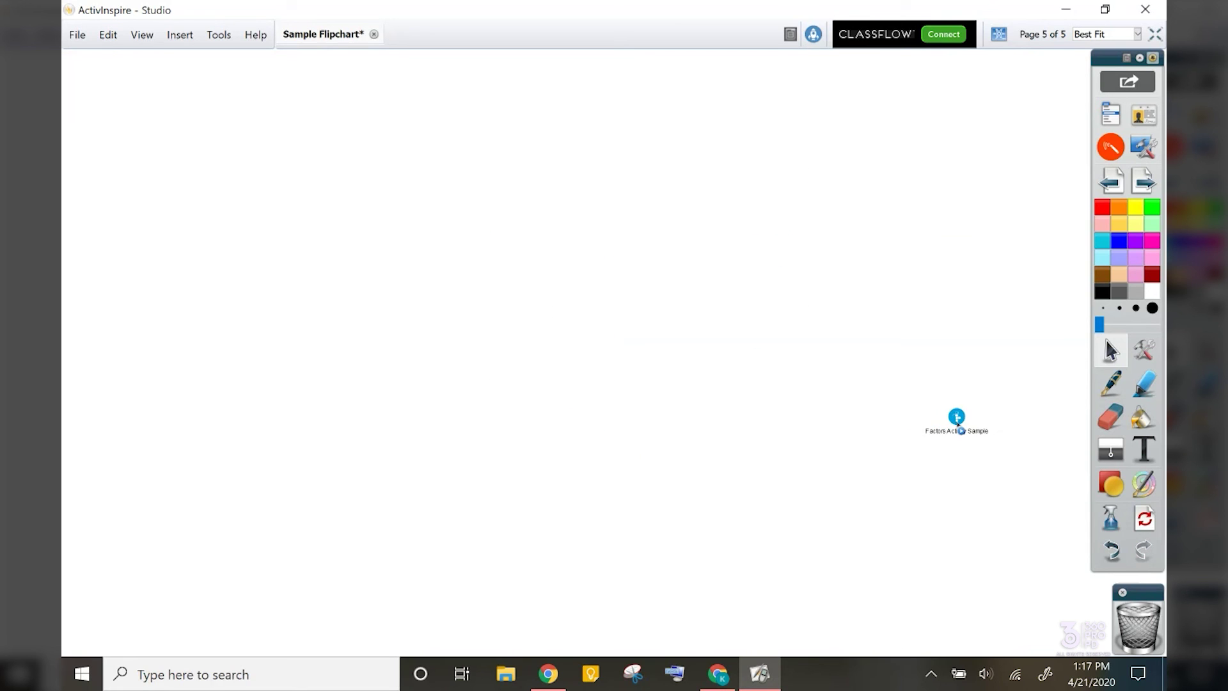